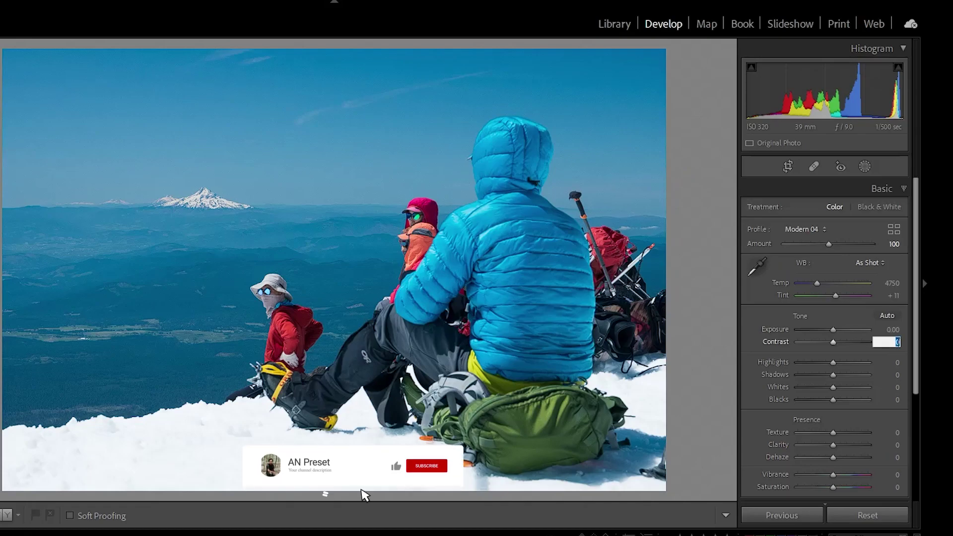
Set Contrast to +29, Highlights to -20 and Shadows to +30
text(25)
key(Return)
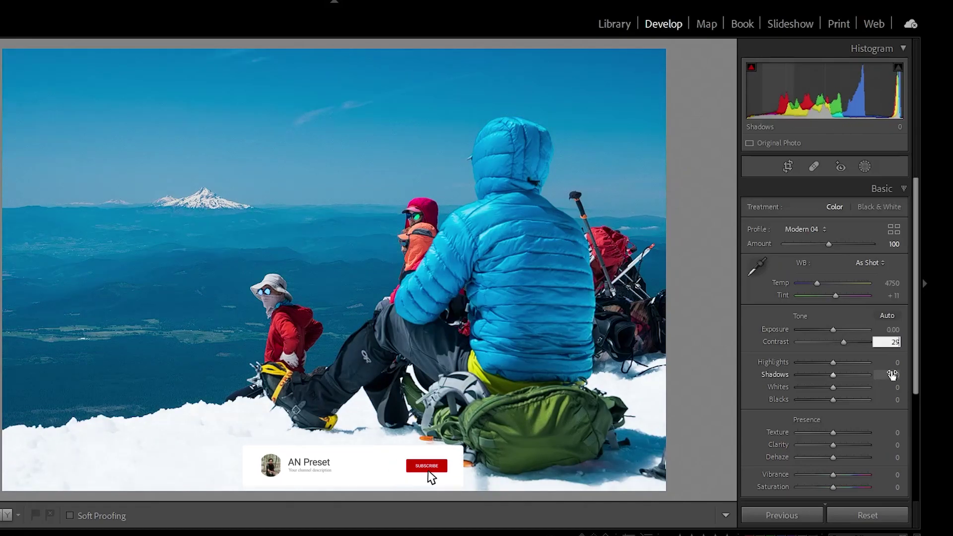
click(894, 363)
text(-20)
key(Return)
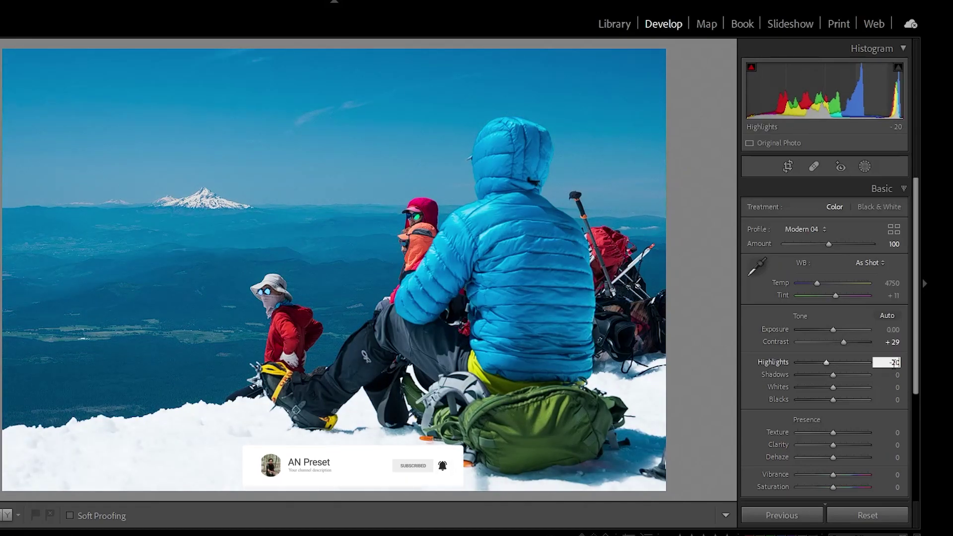
click(895, 375)
text(30)
key(Return)
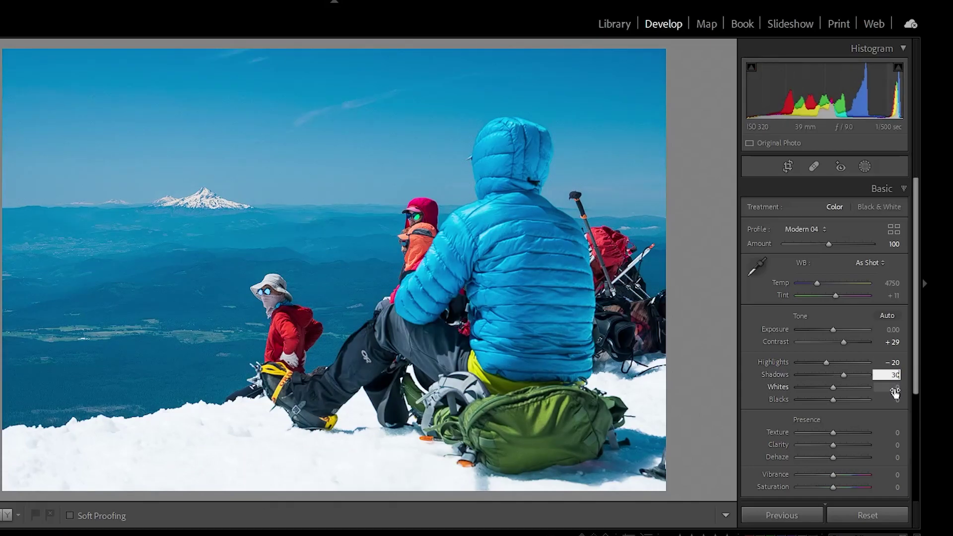
Set Whites to -57 and Blacks to -2
click(895, 388)
text(-57)
key(Return)
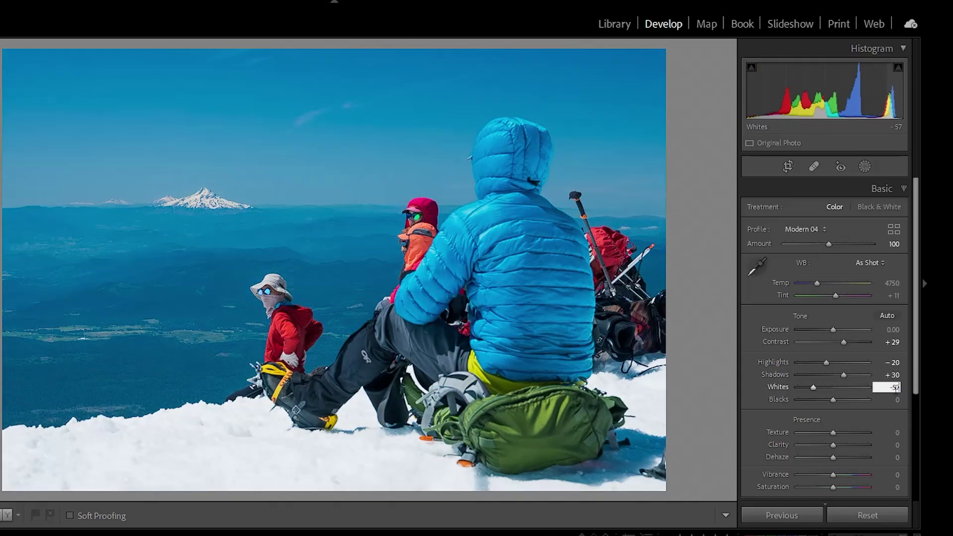
click(896, 400)
text(-2)
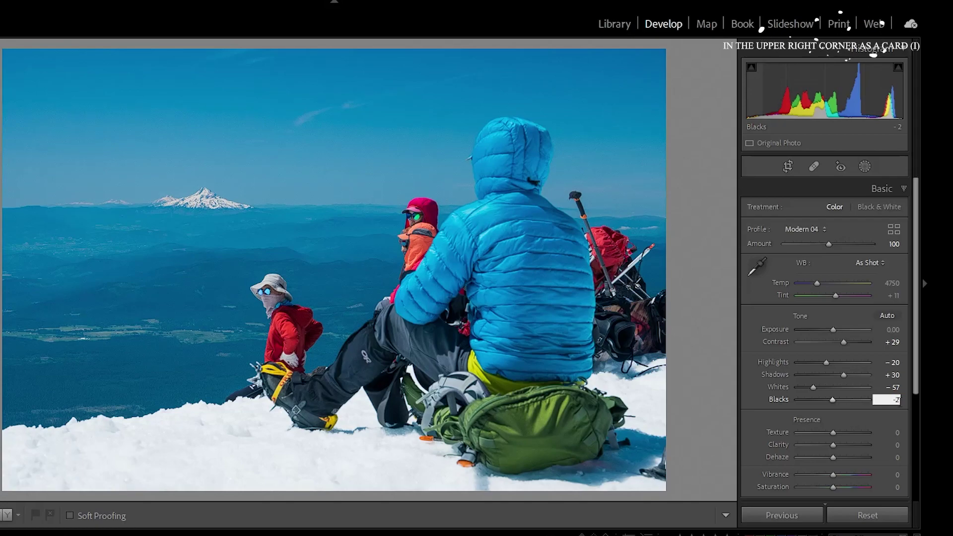
key(Return)
Set Texture -10, Clarity -22, Vibrance -13 and Saturation -9
click(898, 433)
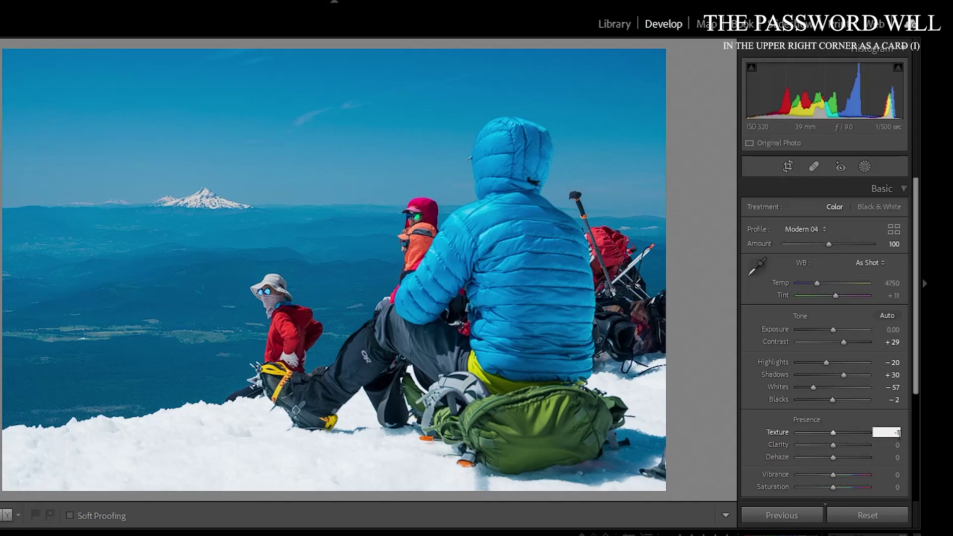
text(10)
key(Return)
click(898, 445)
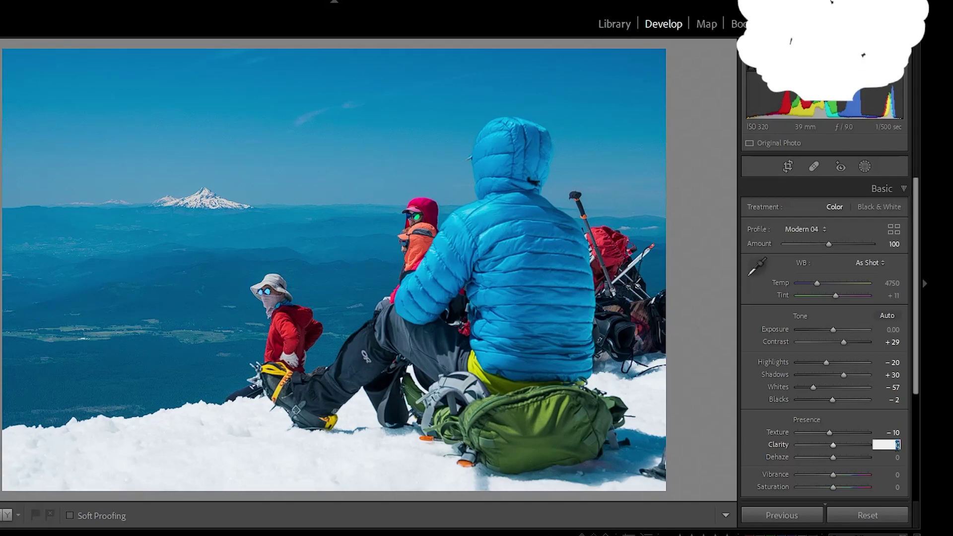
text(-20)
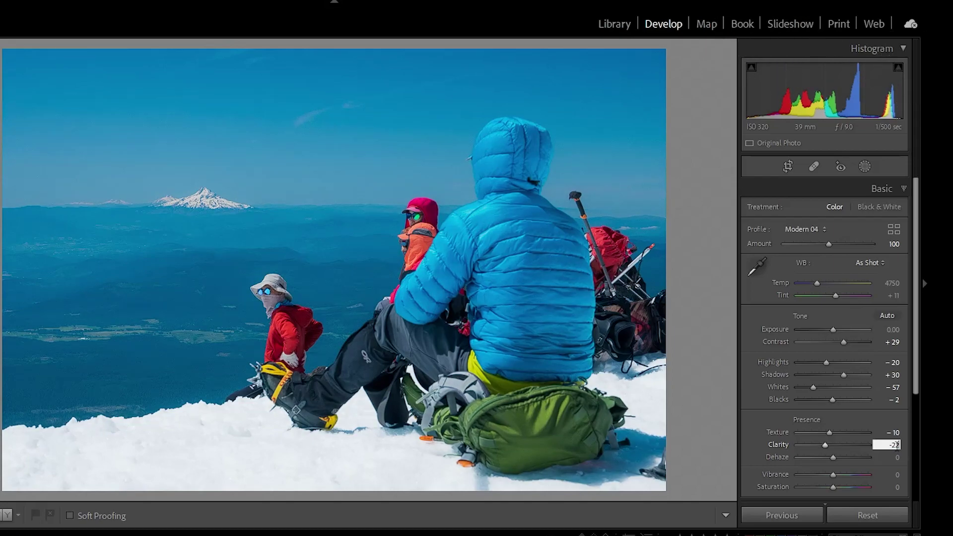
click(887, 474)
text(-13)
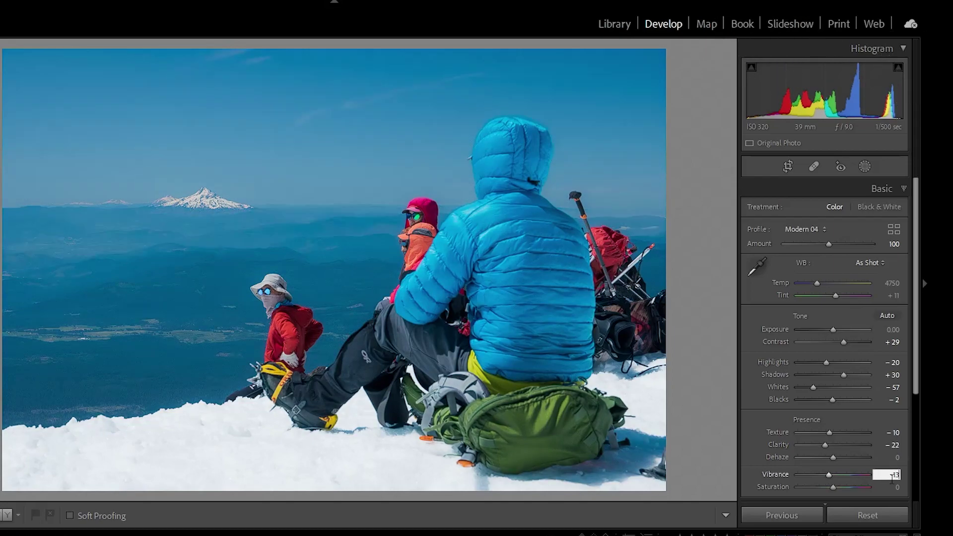
key(Tab)
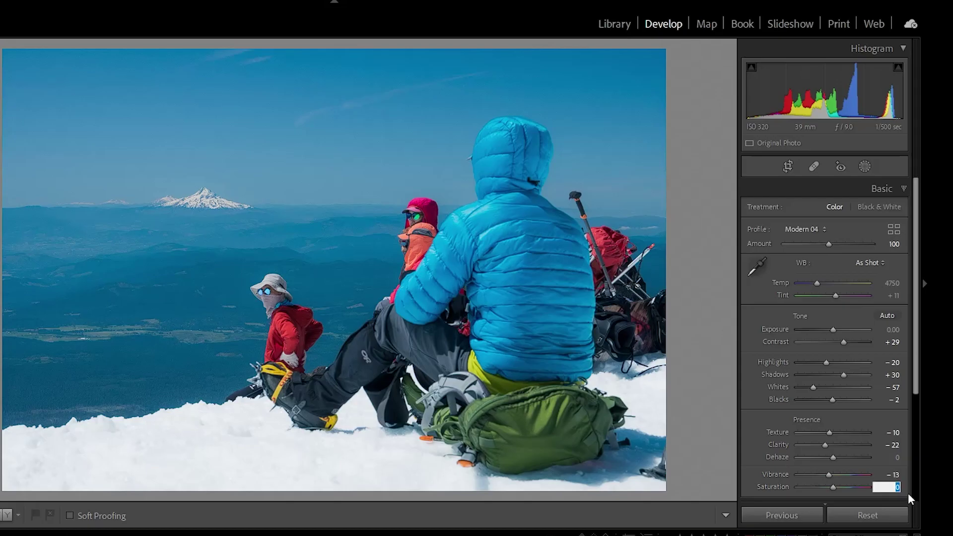
text(-9)
key(Return)
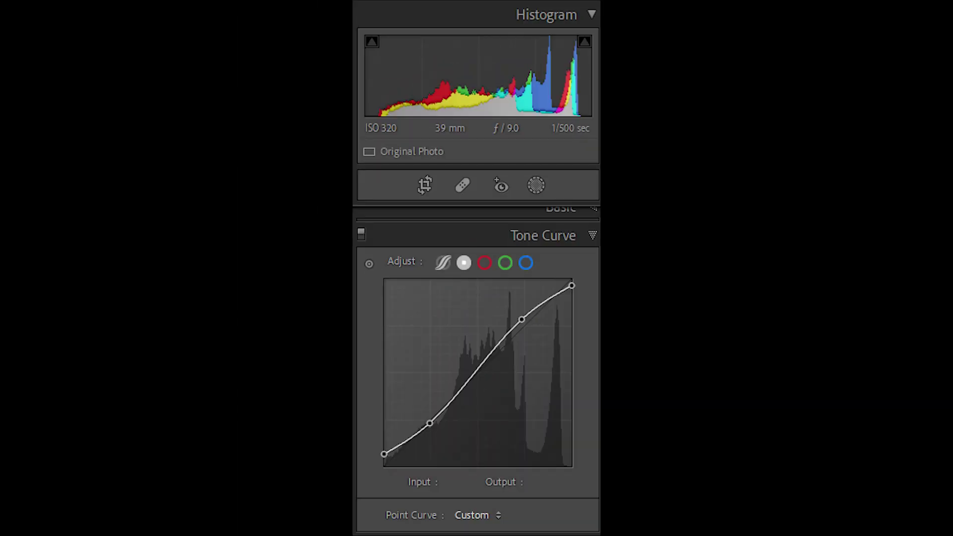
Inspect the tone curve's Red, Green and Blue channels in turn
click(834, 213)
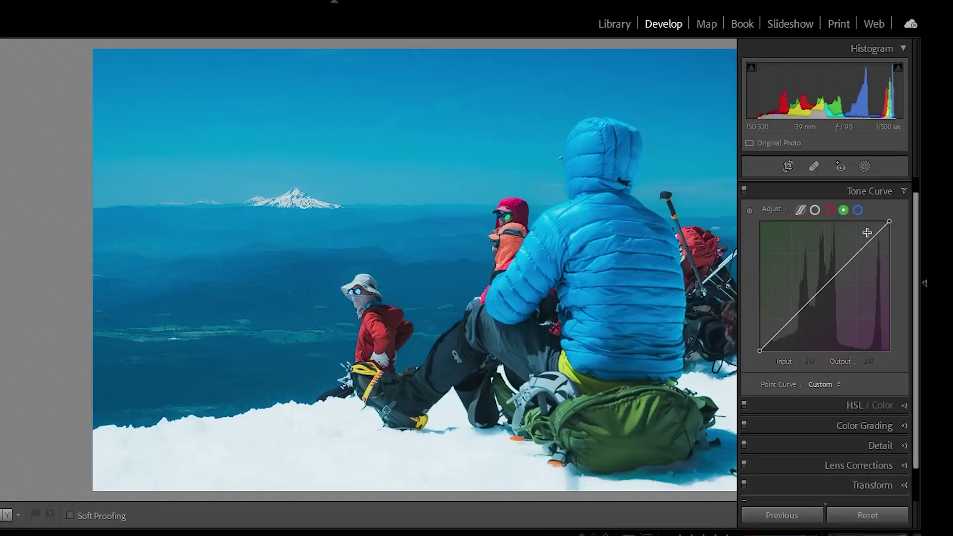
click(844, 212)
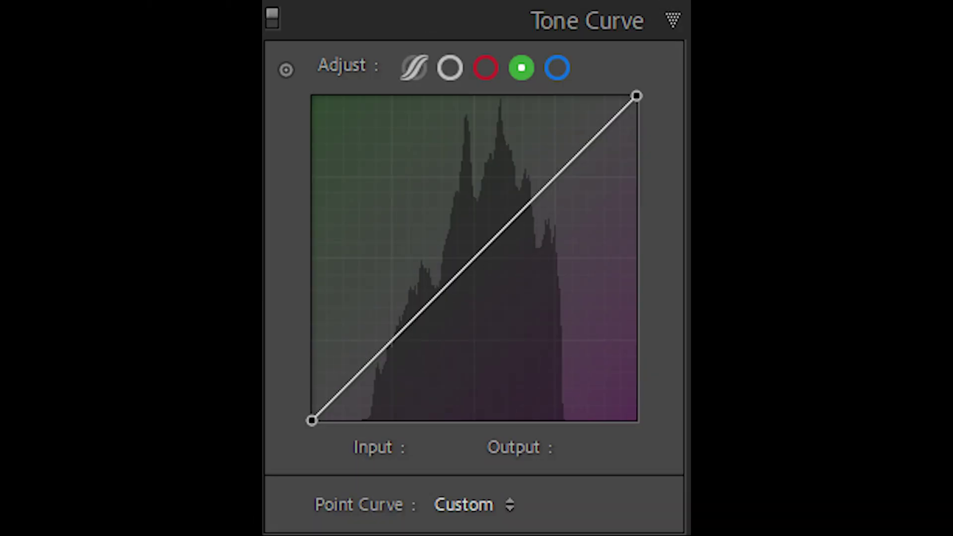
click(858, 210)
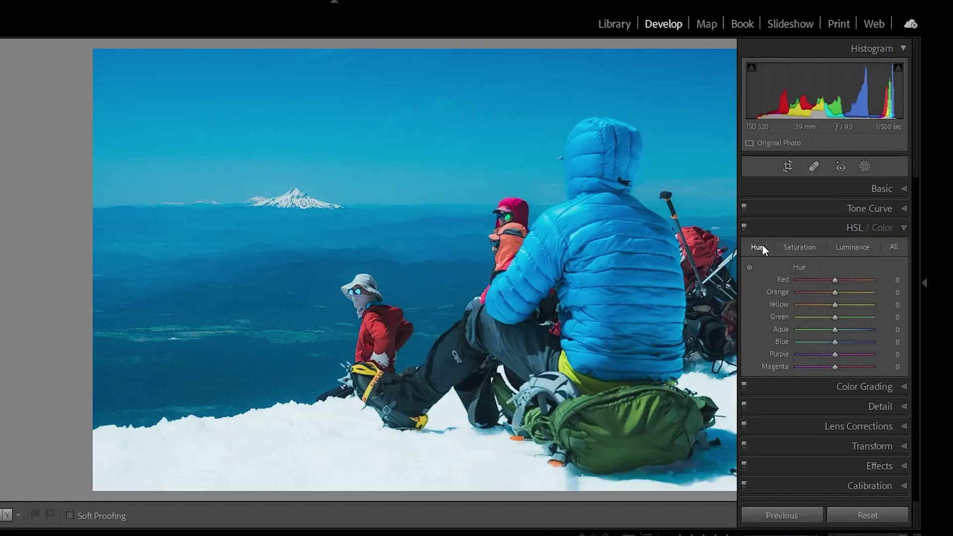
Shift the Green hue to +10 in HSL
click(898, 316)
text(10)
key(Return)
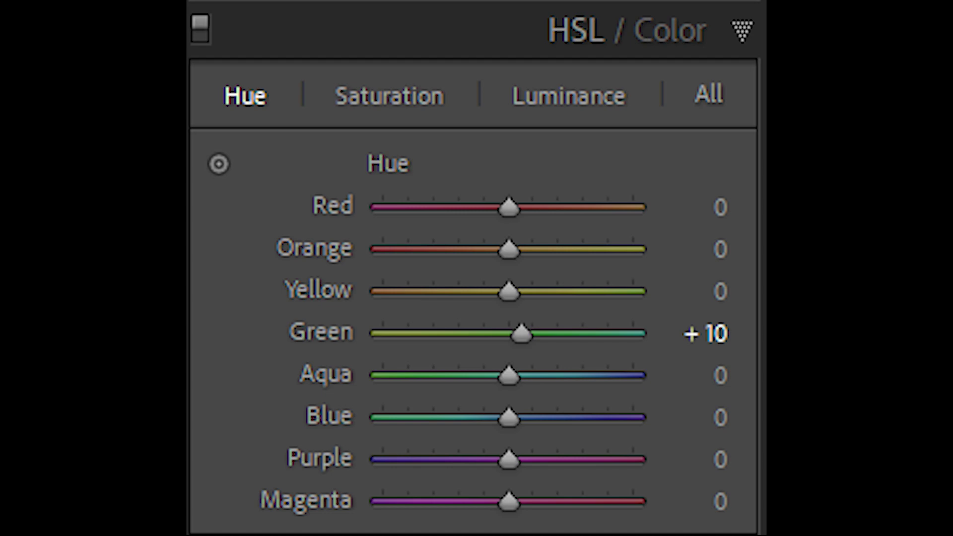
Set HSL saturation: Red +25, Orange -4, Yellow -85, Green -100
click(888, 279)
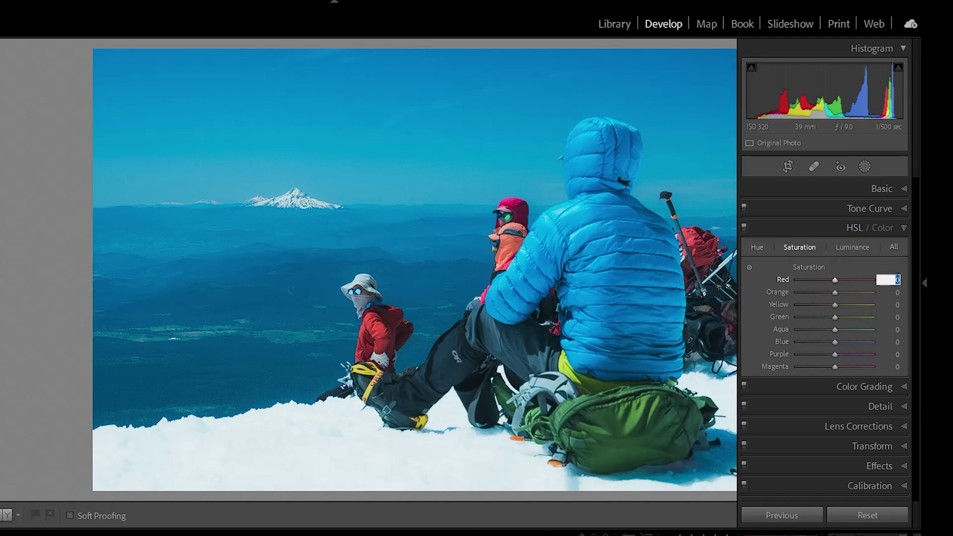
text(5)
key(Tab)
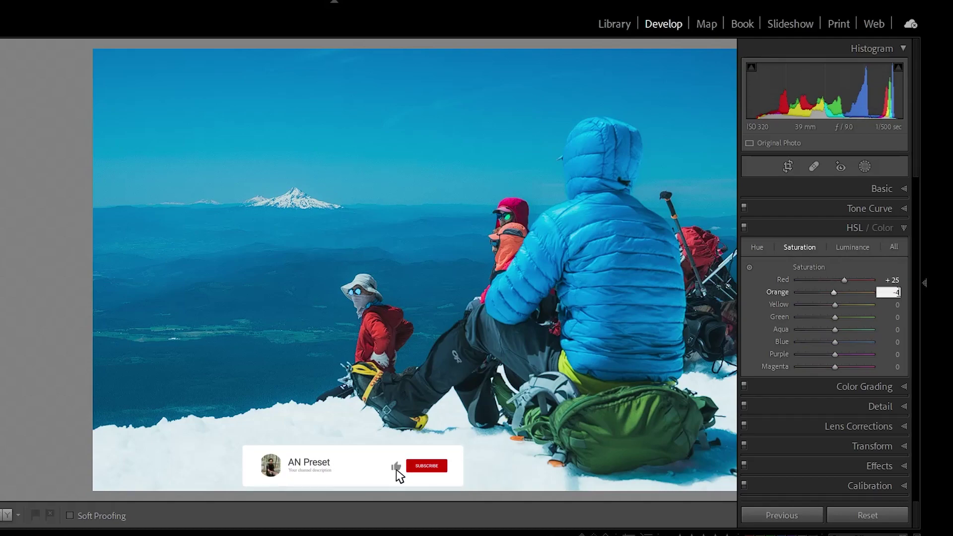
text(-4)
key(Tab)
text(-85)
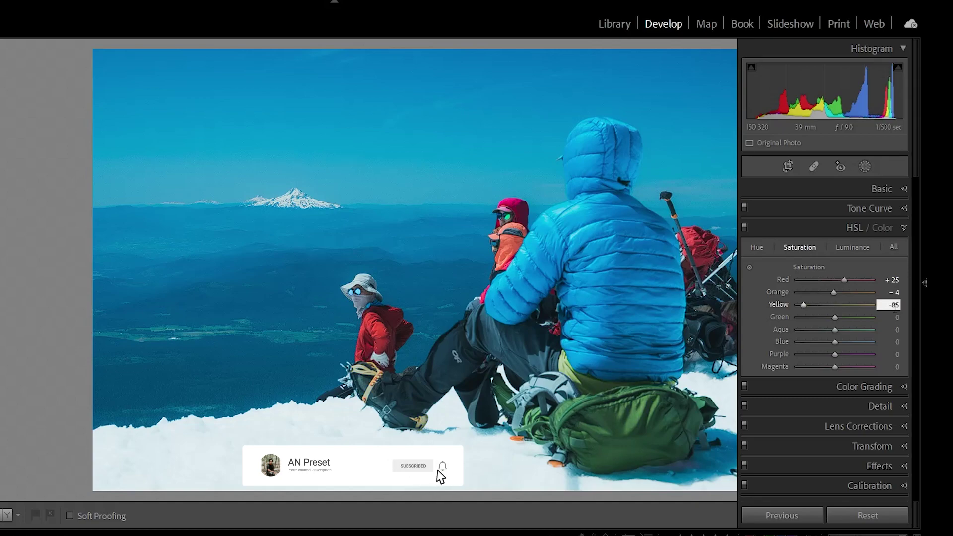
key(Tab)
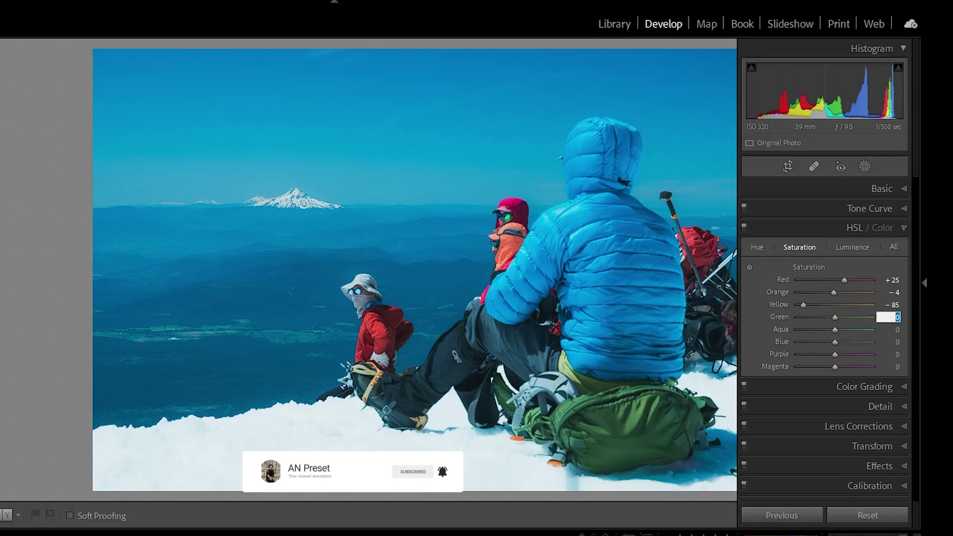
text(-100)
key(Tab)
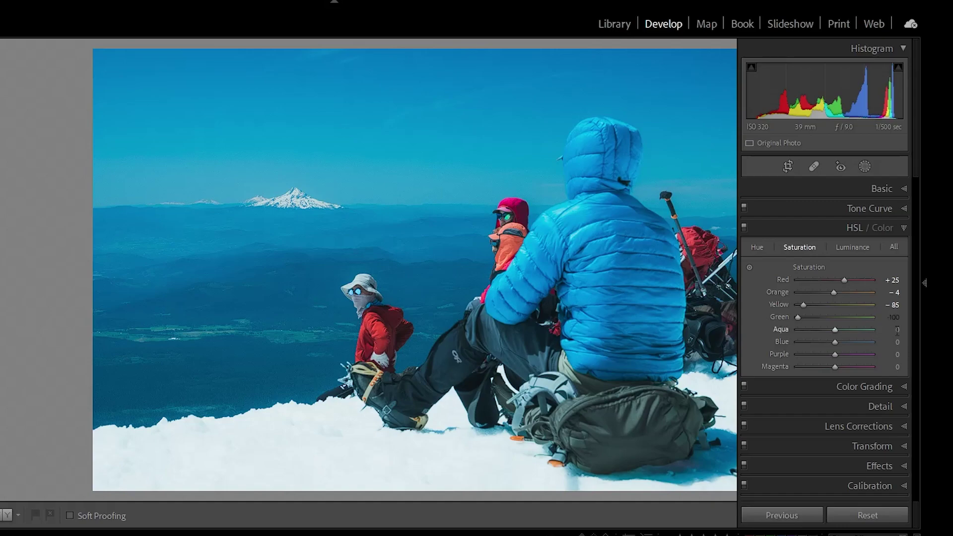
Set HSL saturation: Aqua -78, Blue -43, Purple -75, Magenta +30
text(-78)
key(Tab)
text(-43)
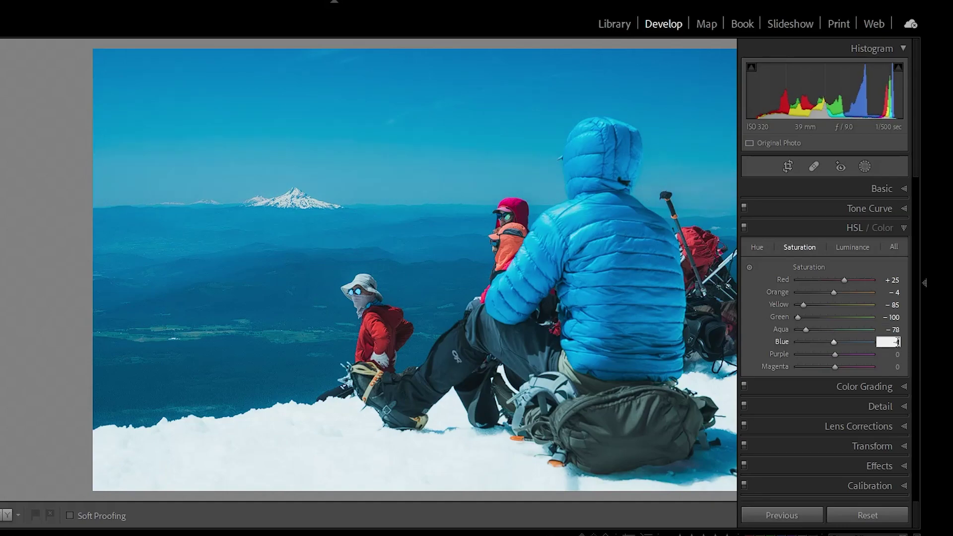
key(Tab)
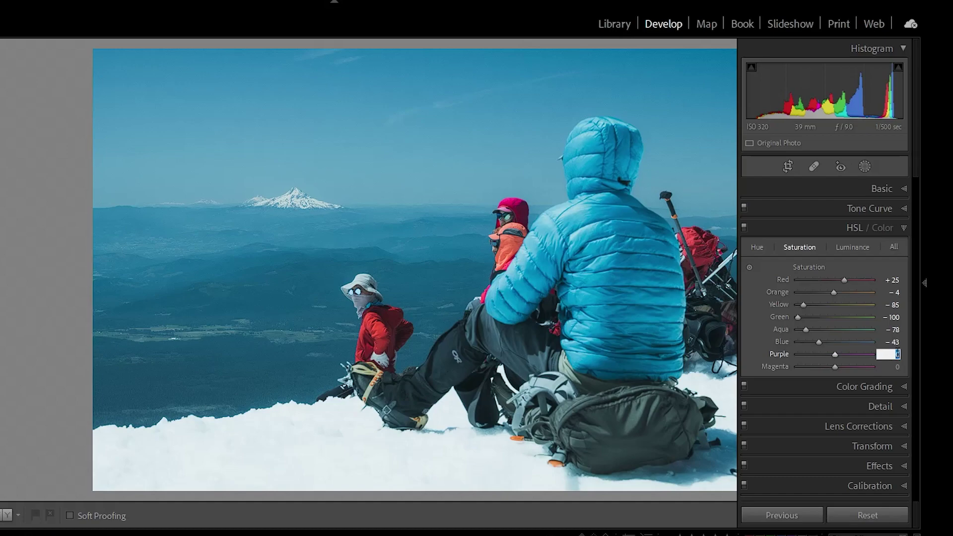
text(-75)
key(Tab)
text(30)
key(Return)
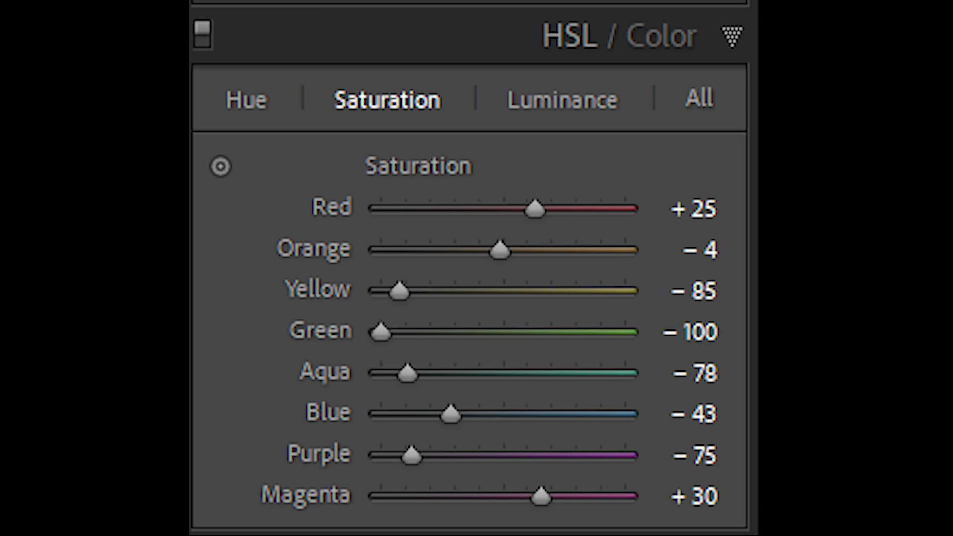
In HSL Luminance, set Red 3, Orange 2 and Yellow -1
click(853, 248)
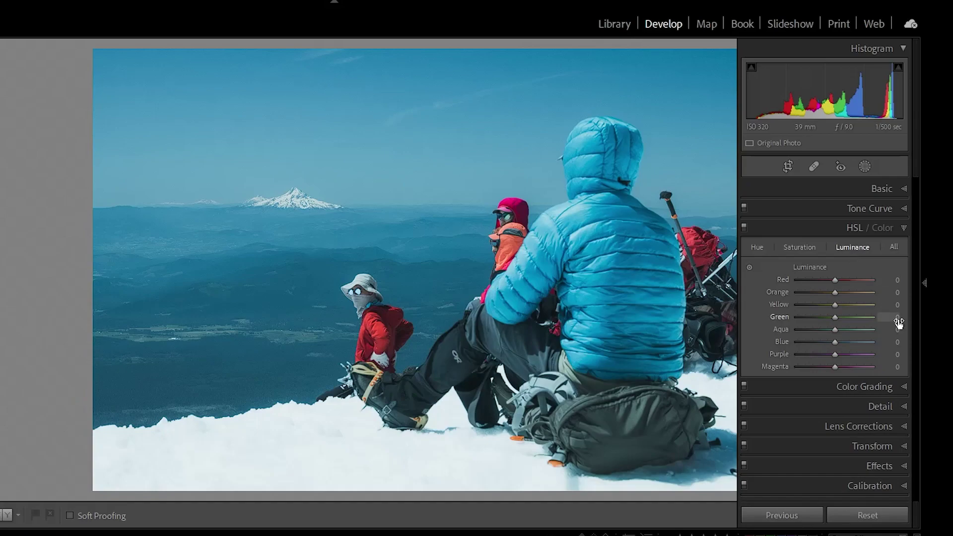
click(898, 280)
text(3)
click(898, 293)
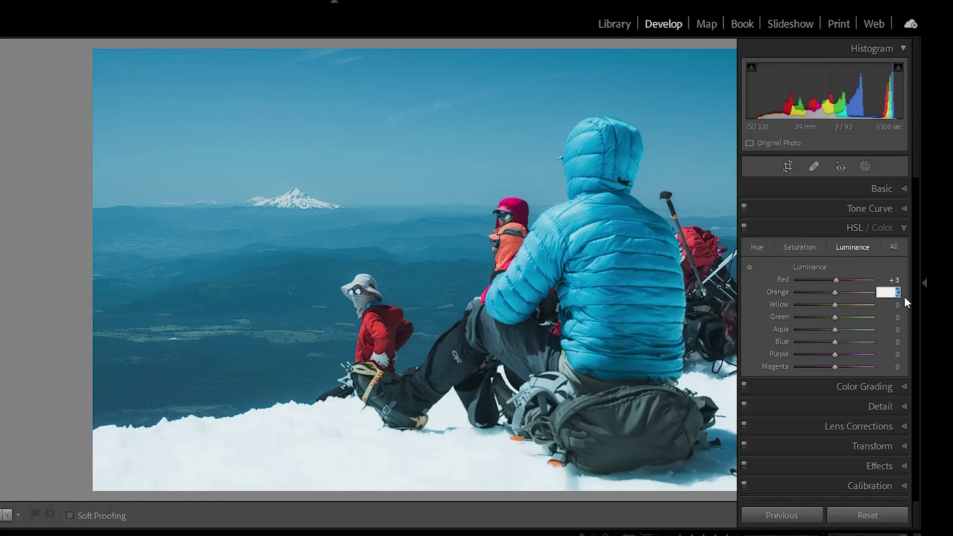
text(2)
click(896, 304)
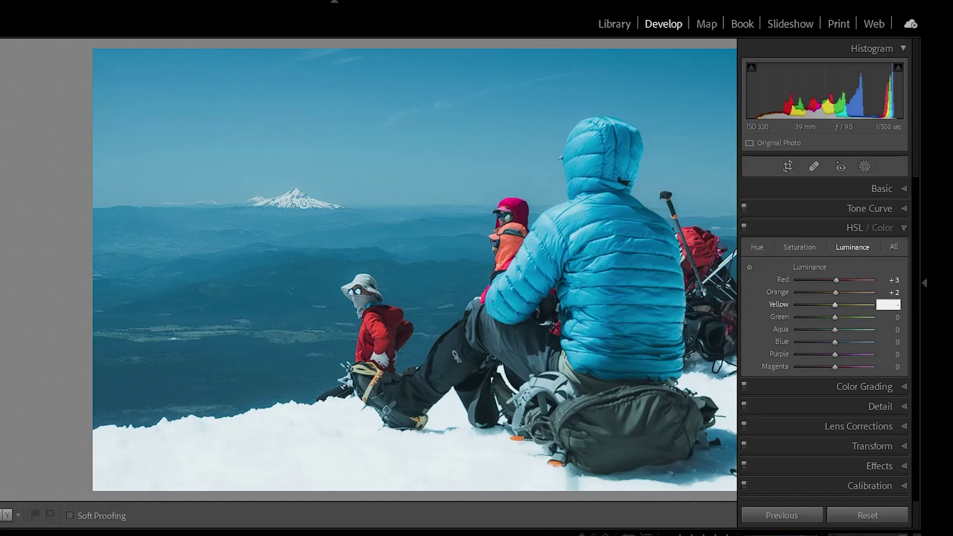
text(-1)
Set luminance Green +41, Aqua +56, Blue +31, Purple -24, Magenta +19
click(897, 318)
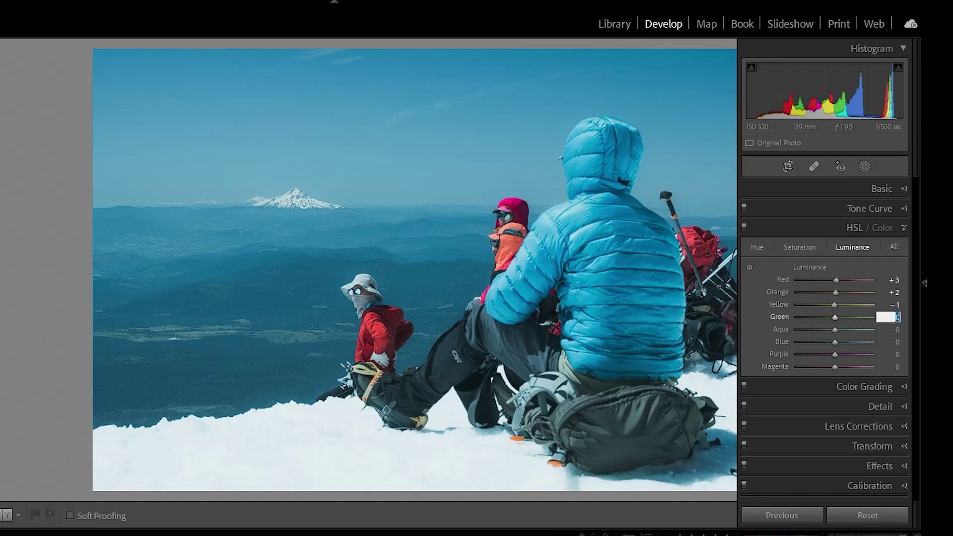
text(41)
click(897, 330)
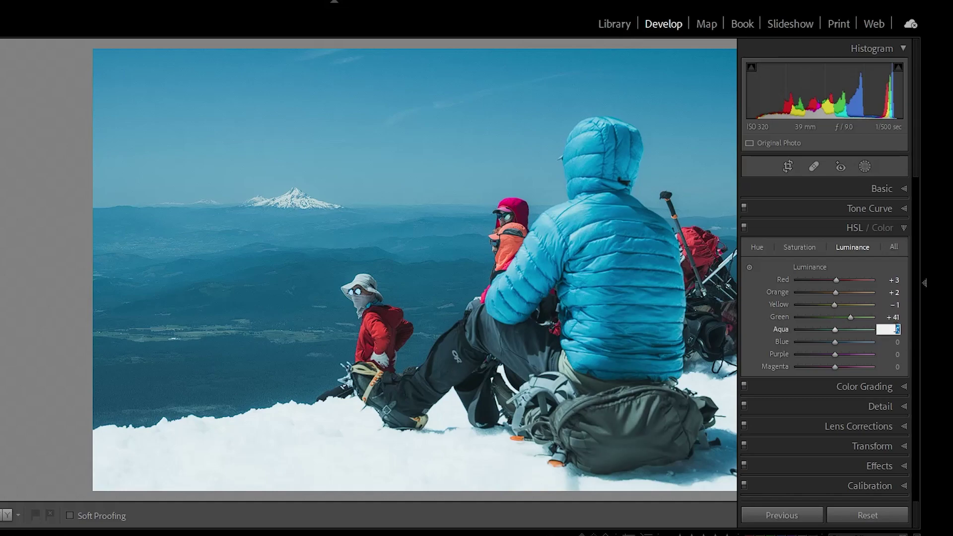
text(56)
click(898, 342)
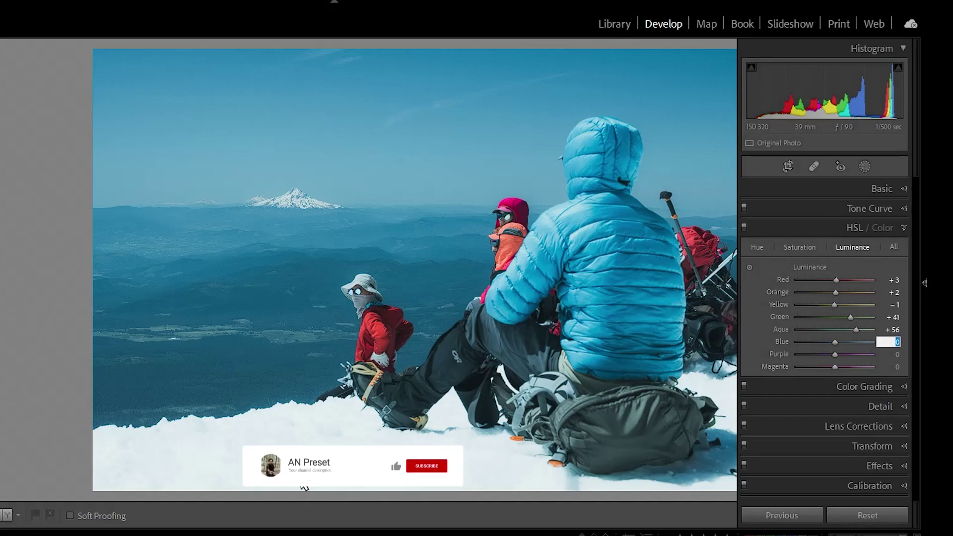
text(31)
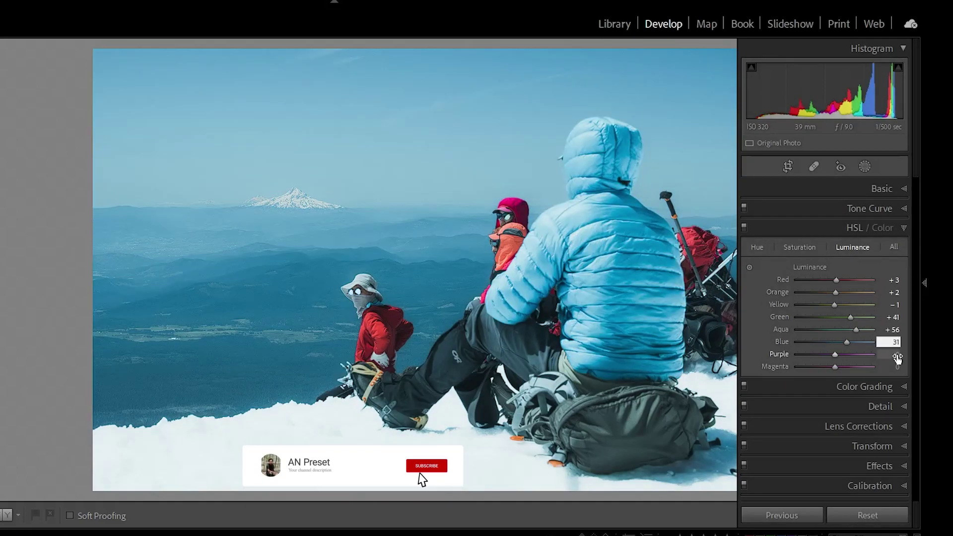
click(898, 356)
text(2)
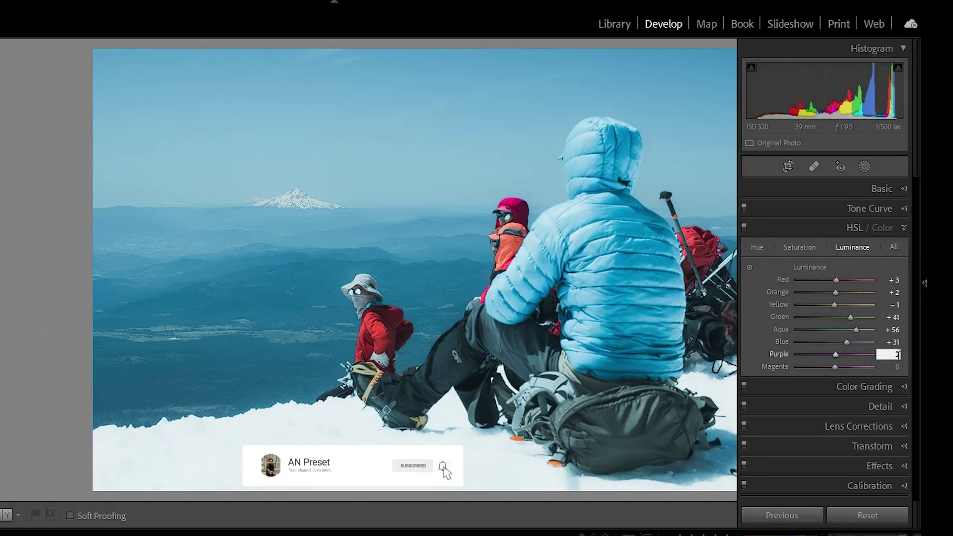
text(-24)
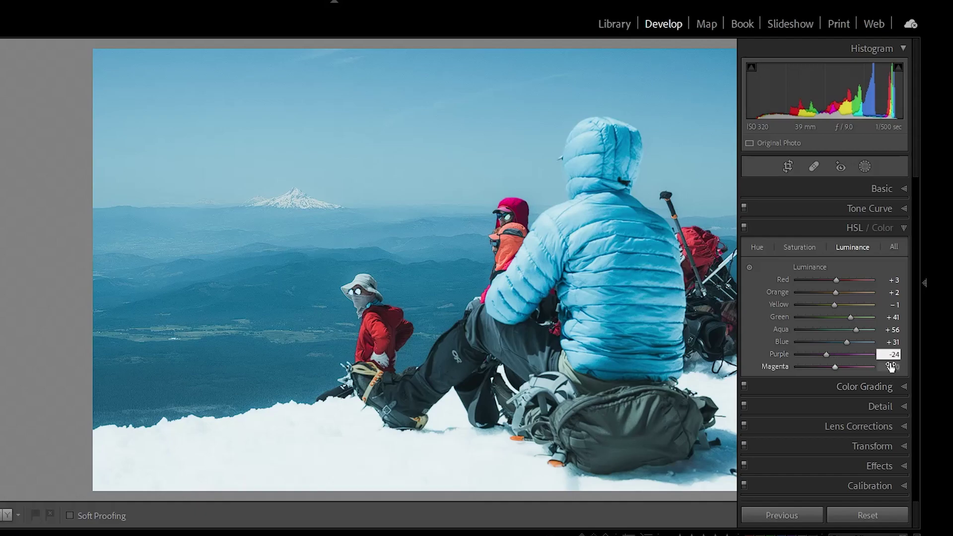
click(894, 366)
text(19)
key(Return)
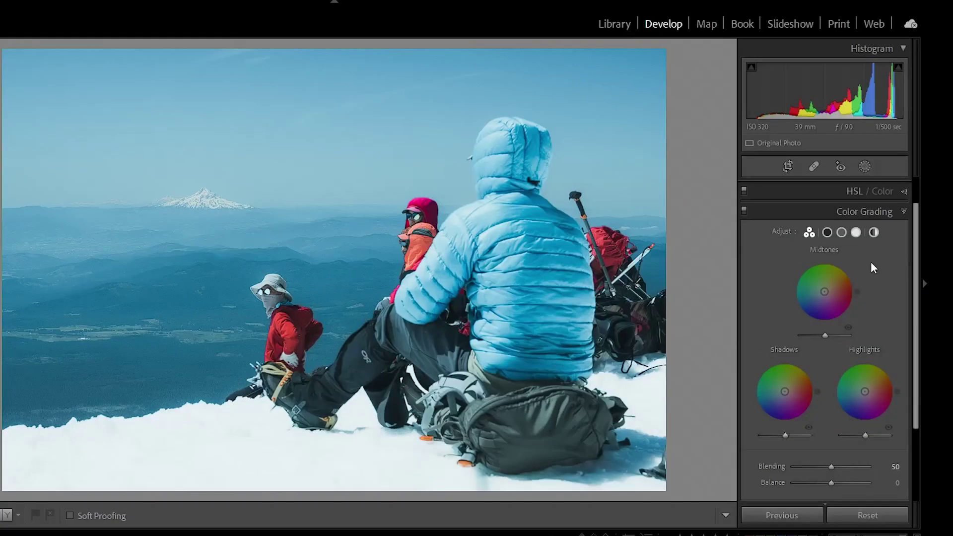
Tint the shadows with hue 235 and saturation 19
click(827, 234)
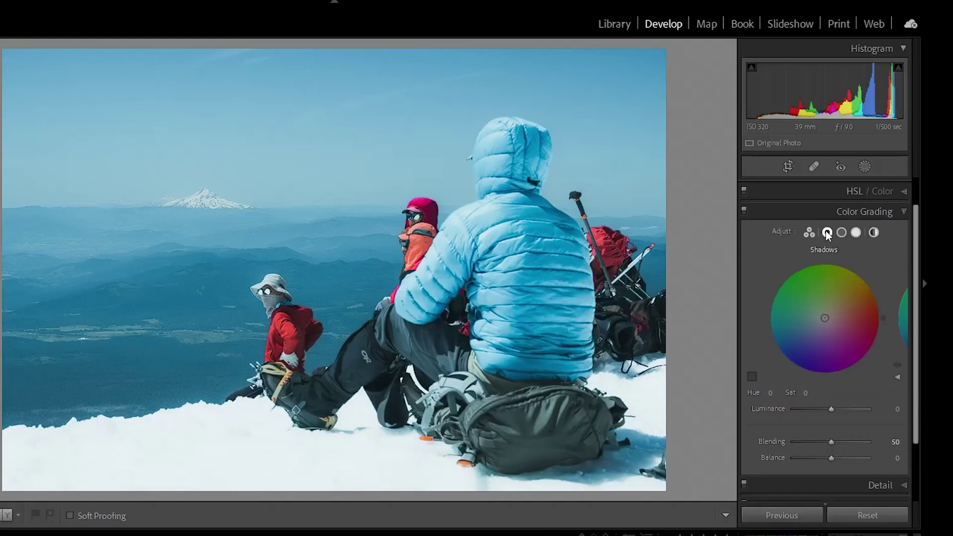
click(770, 392)
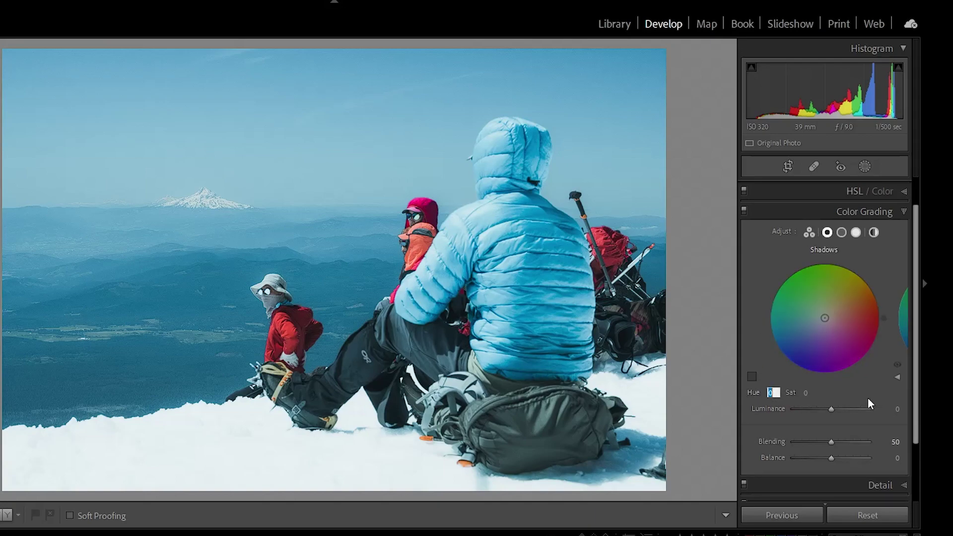
text(235)
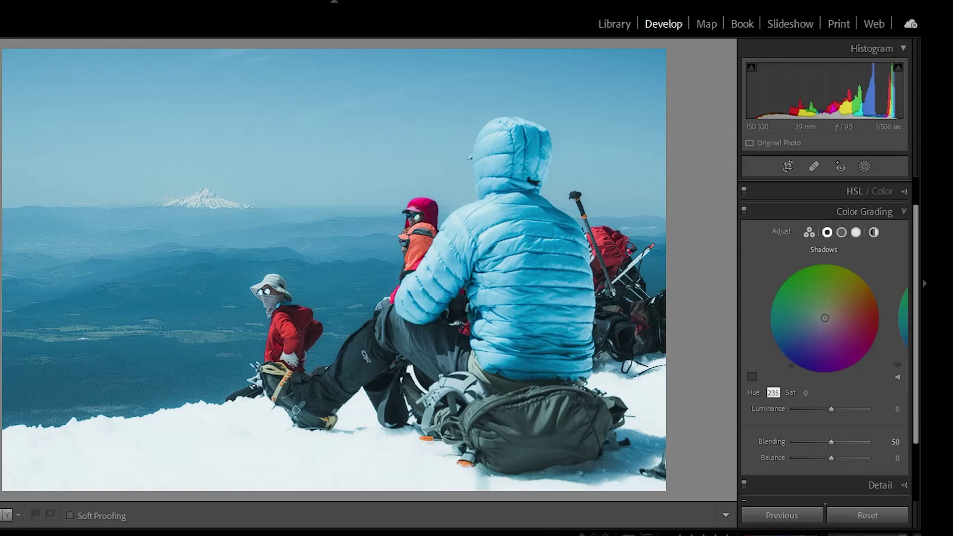
click(809, 395)
text(19)
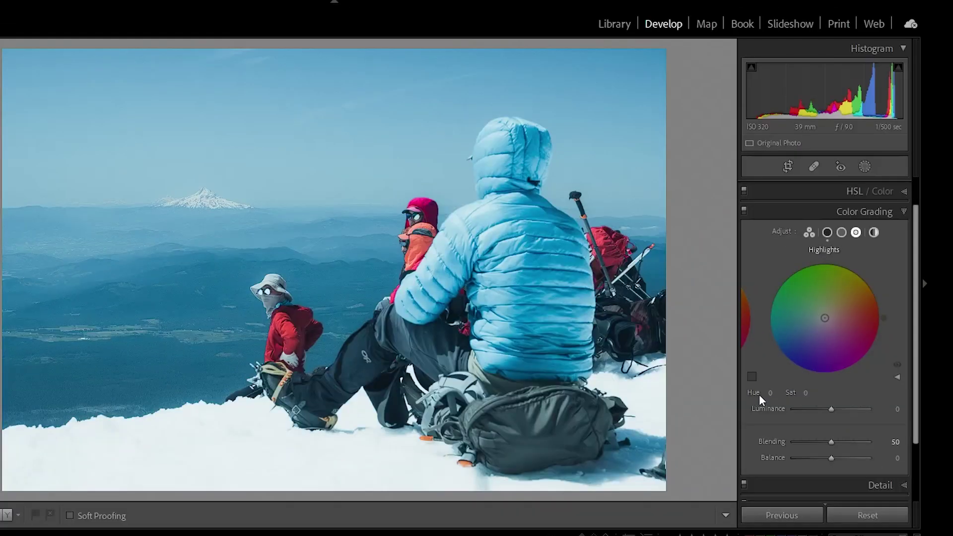
Give highlights hue 85, saturation 4, and set colour grading blending to 100
click(774, 392)
text(85)
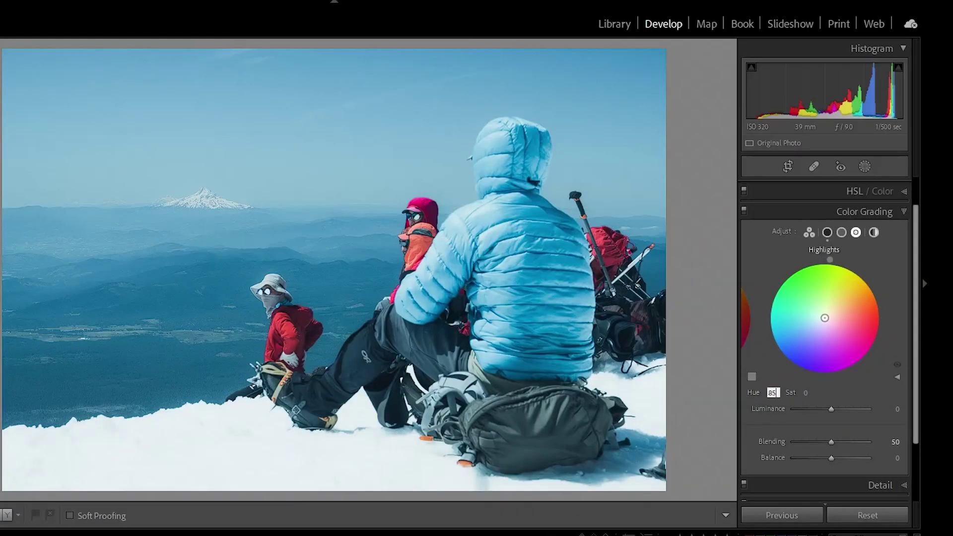
click(809, 393)
text(4)
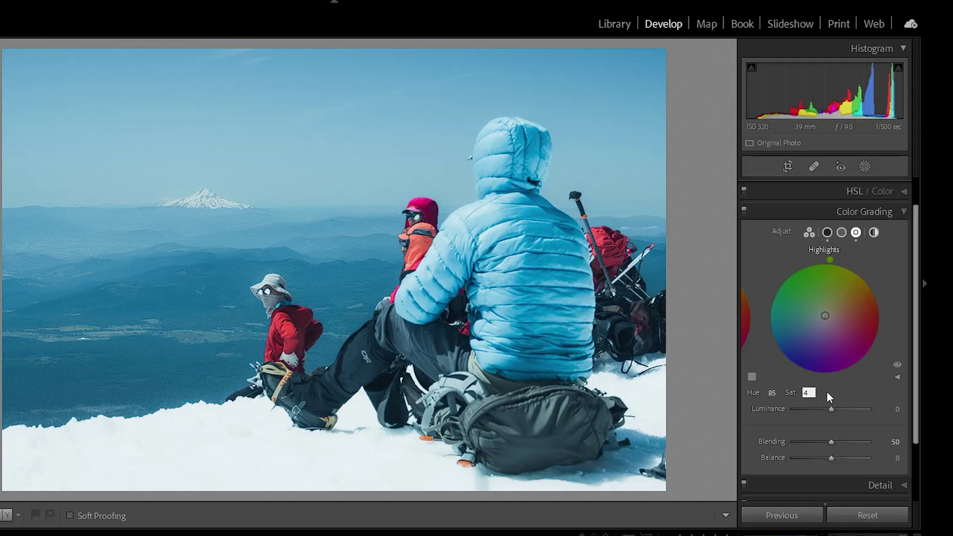
click(895, 441)
text(100)
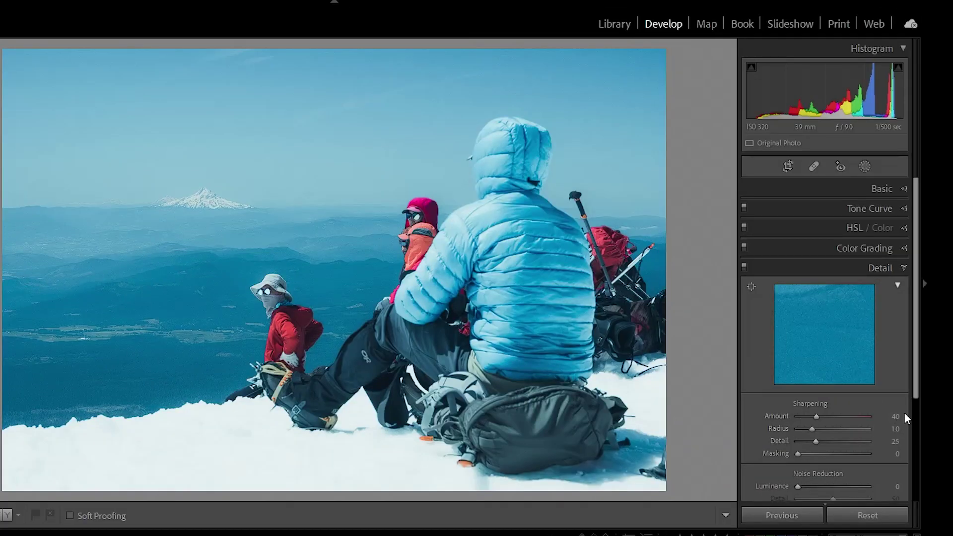
Set sharpening amount to 85 with masking 56
click(896, 416)
text(85)
click(899, 453)
text(56)
key(Return)
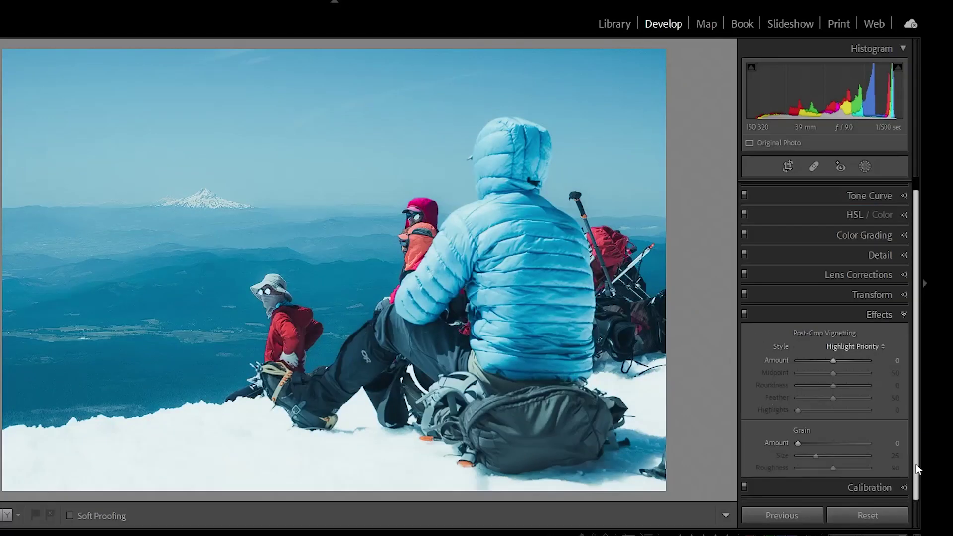
Add a post-crop vignette of -21
click(898, 360)
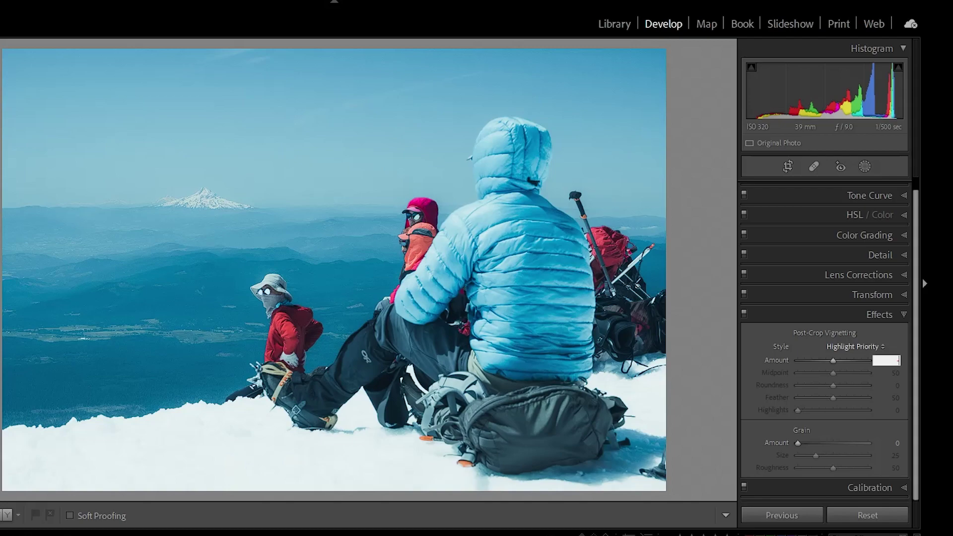
text(-21)
click(897, 442)
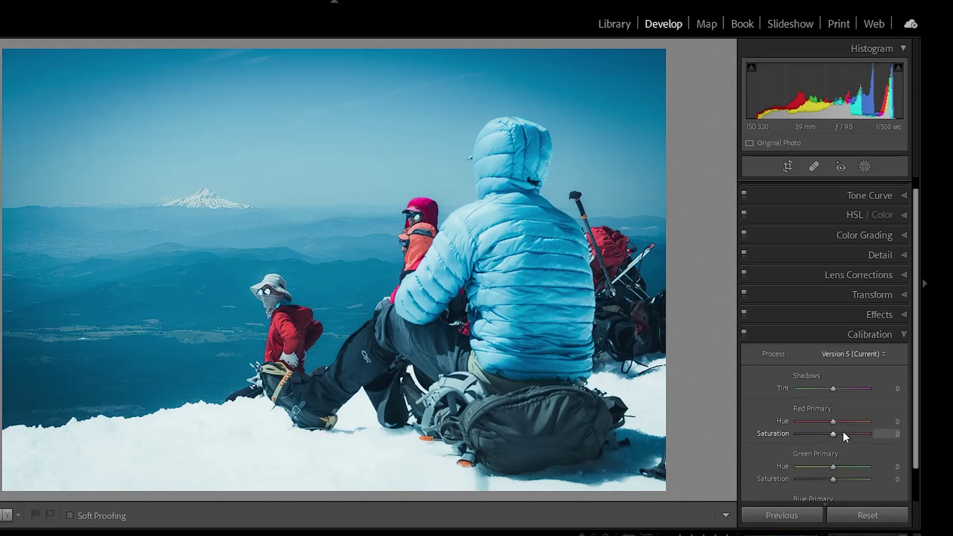
Set the calibration Red Primary hue to +23
click(898, 421)
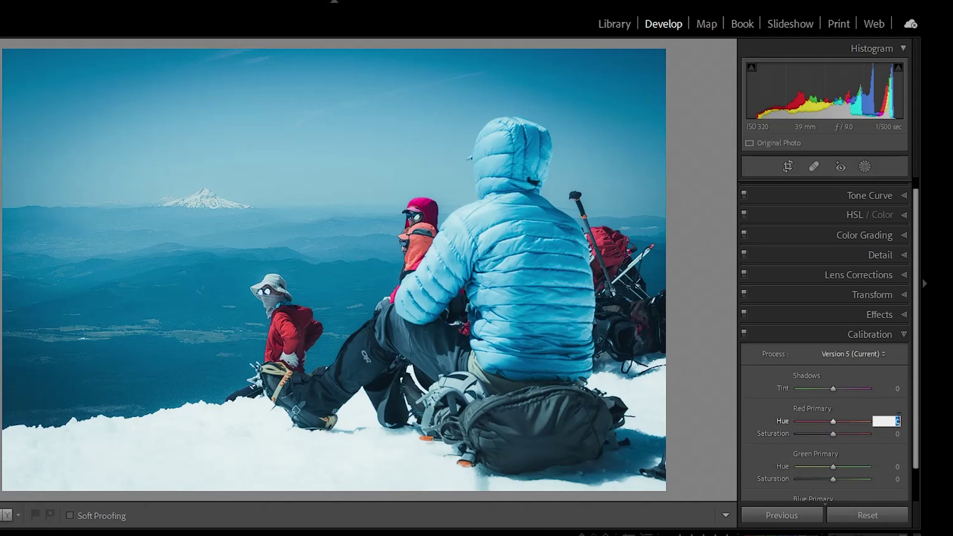
text(23)
scroll(915, 434, down, 2)
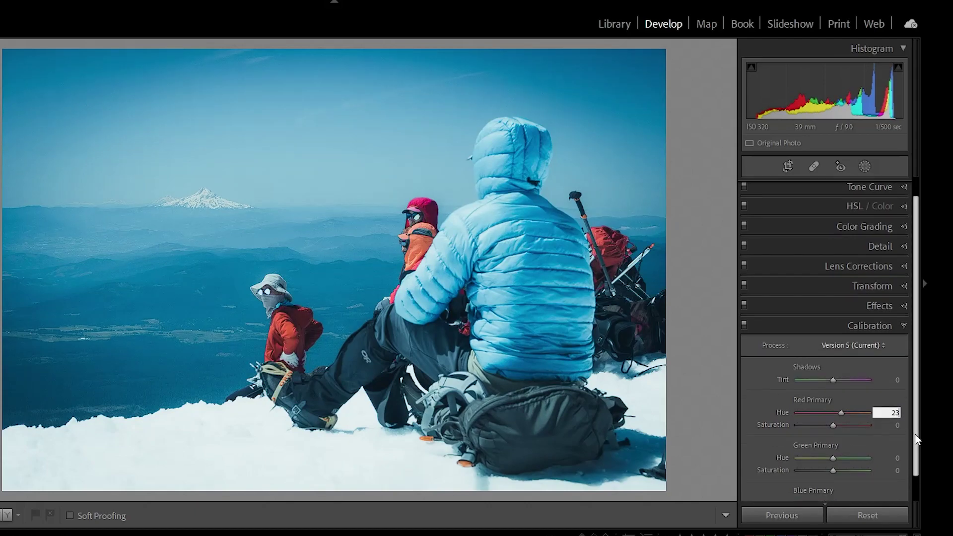
key(Return)
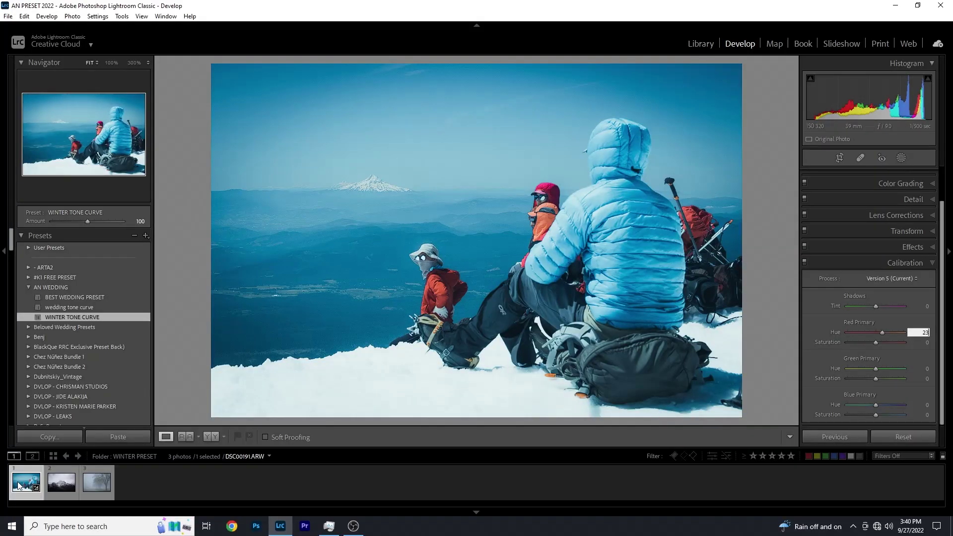
Copy all develop settings from the snow photo with every option checked
right_click(17, 485)
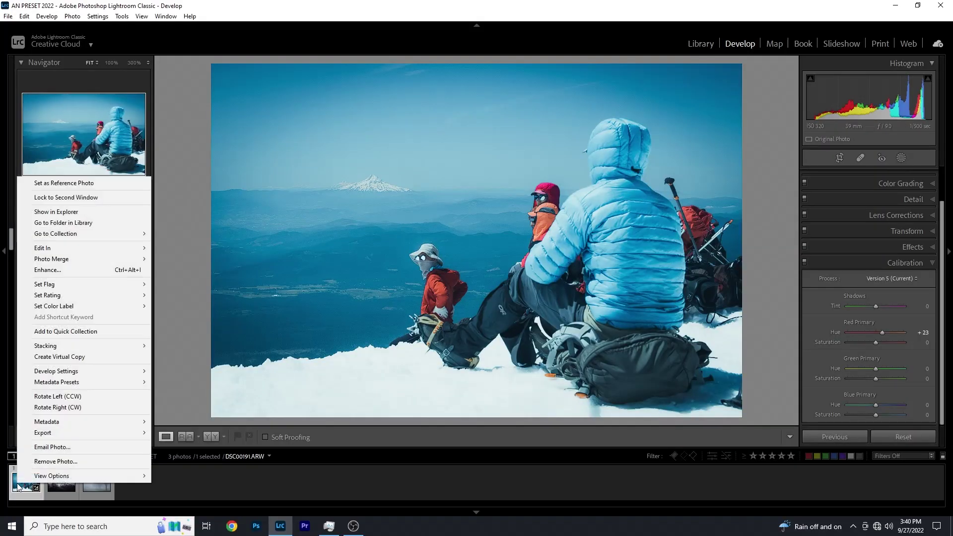
mouse_move(55, 371)
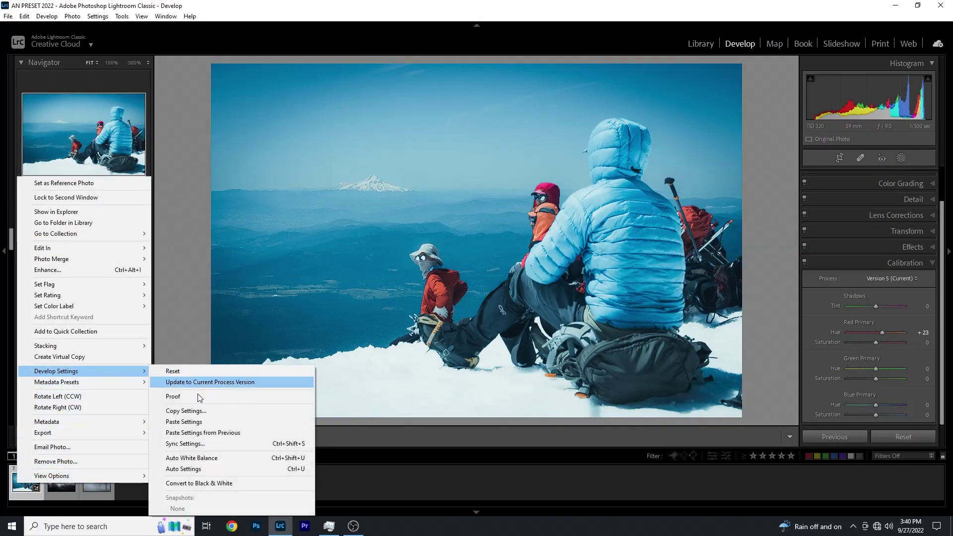
click(186, 411)
click(411, 354)
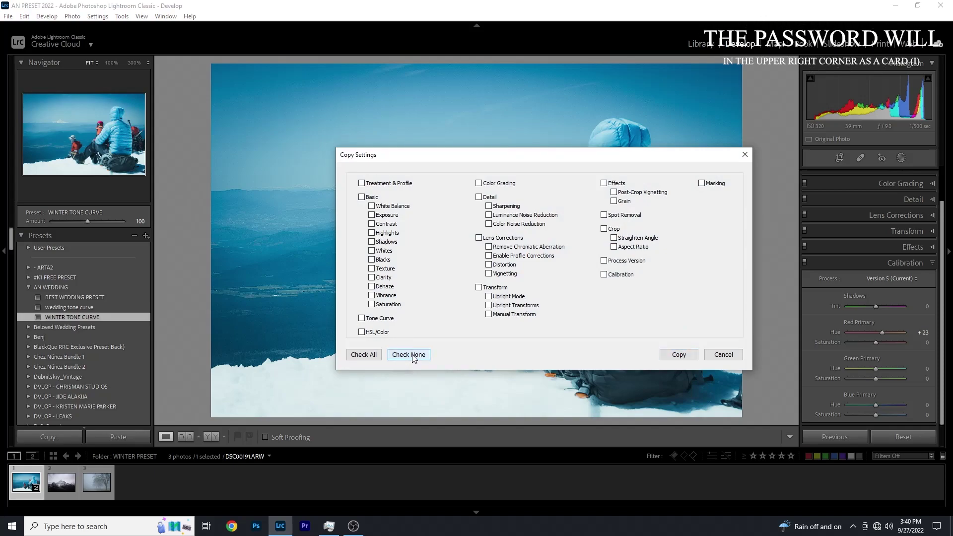
click(363, 357)
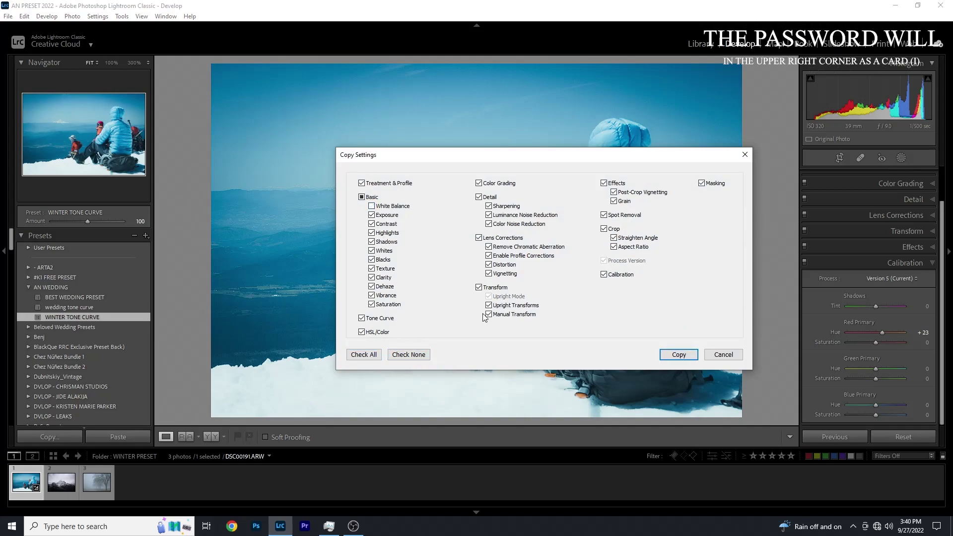
click(679, 354)
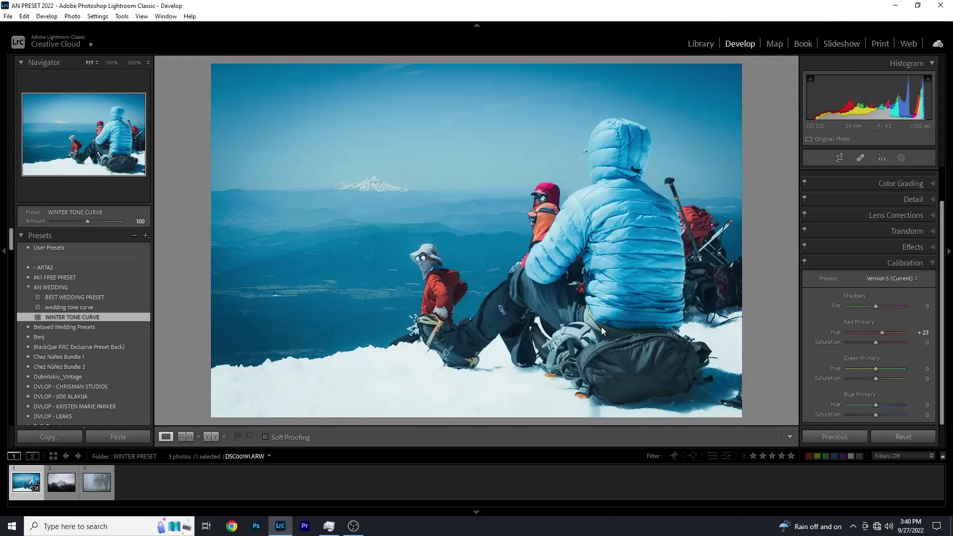
Paste the copied develop settings onto the mountain photo
key(Right)
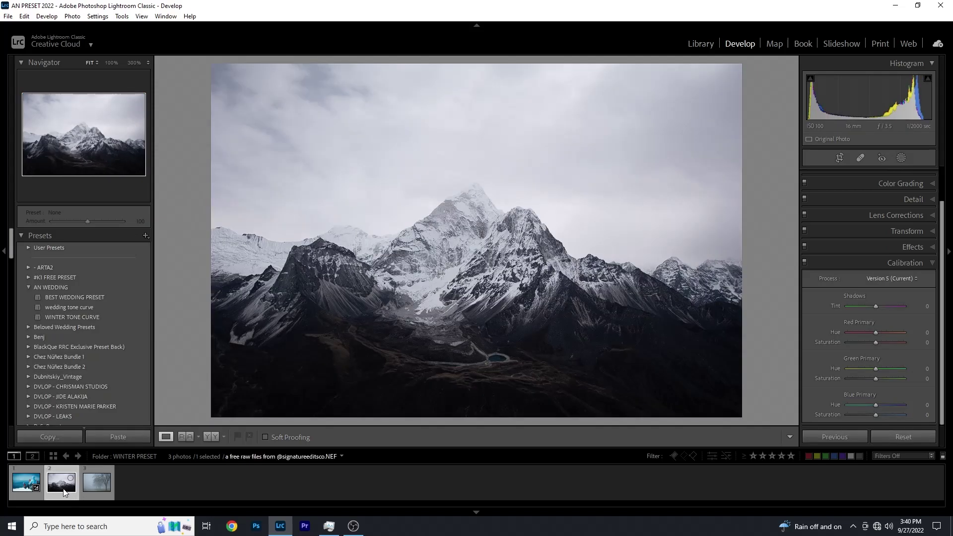
right_click(63, 488)
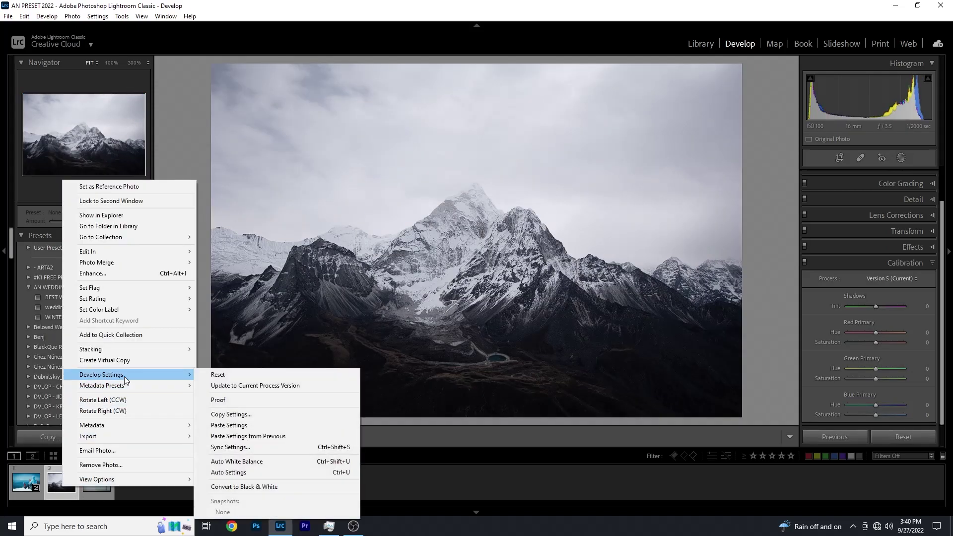
click(236, 425)
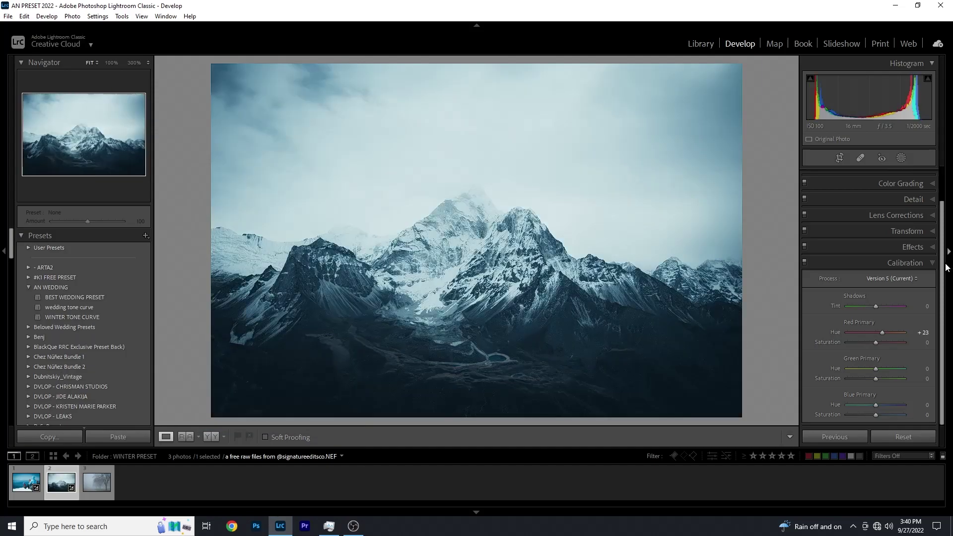
Switch the mountain photo's profile to Modern 10, then move to the foggy trees photo
scroll(935, 180, up, 10)
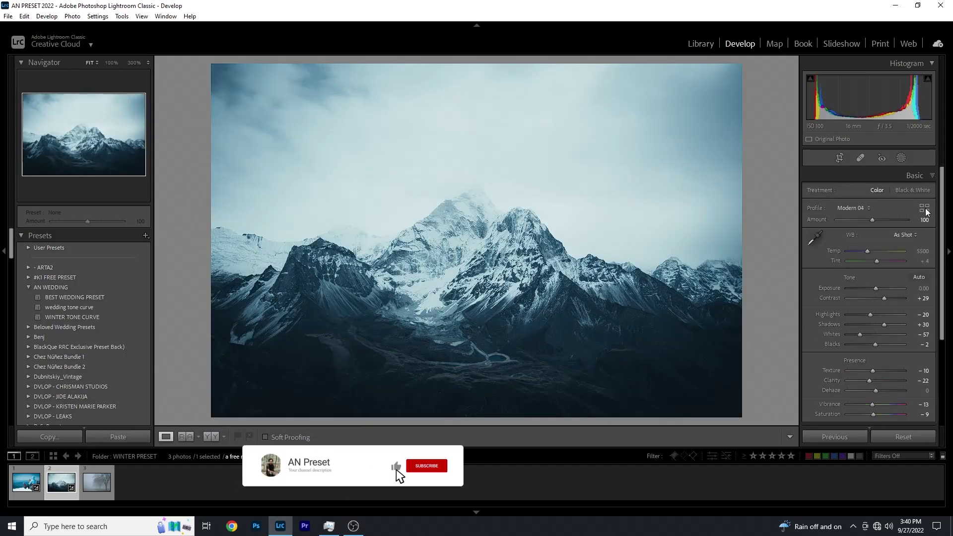
click(926, 213)
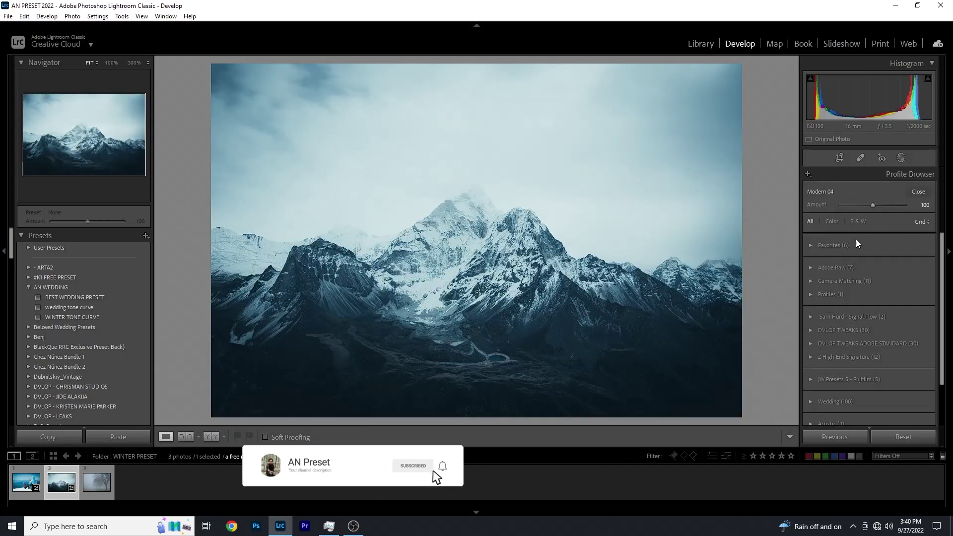
drag(943, 301, 948, 371)
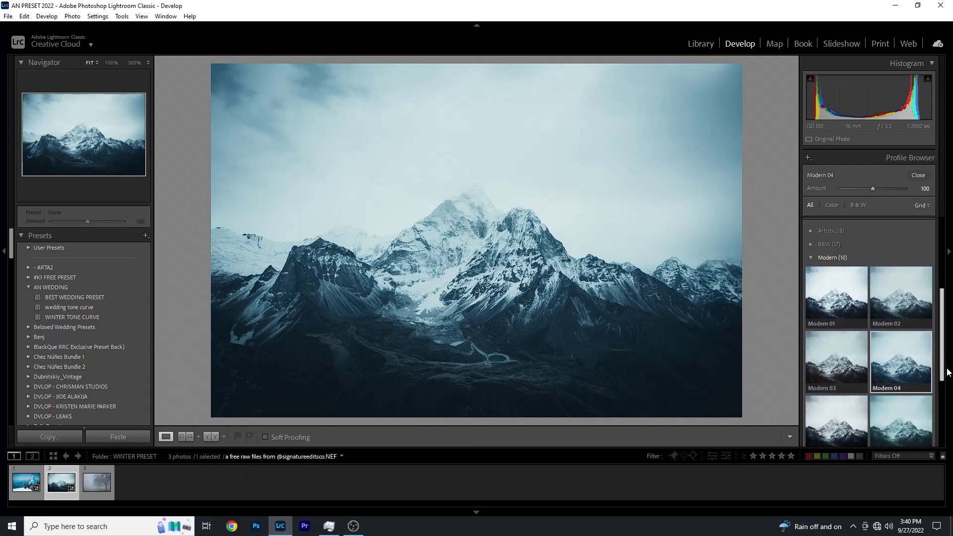
scroll(947, 372, down, 3)
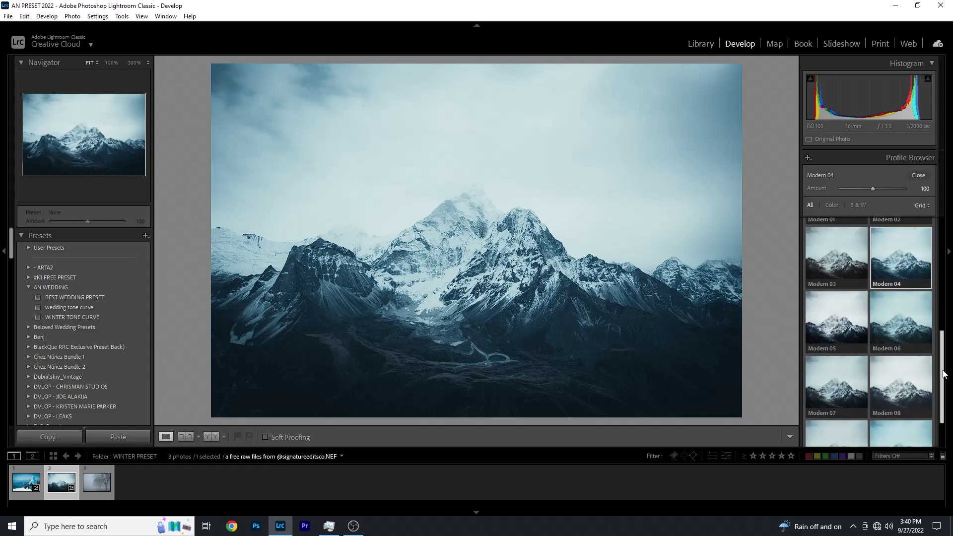
scroll(945, 374, down, 1)
click(897, 413)
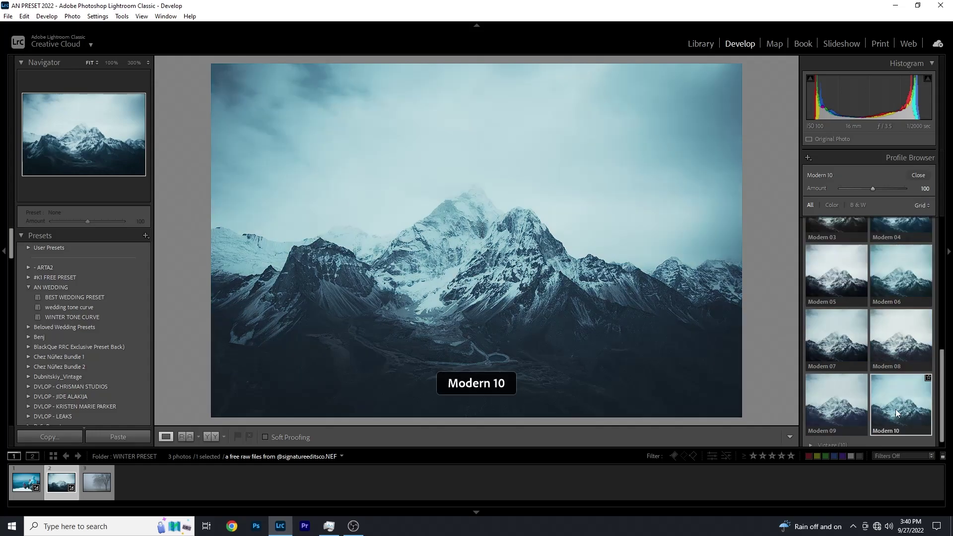
click(918, 175)
key(Right)
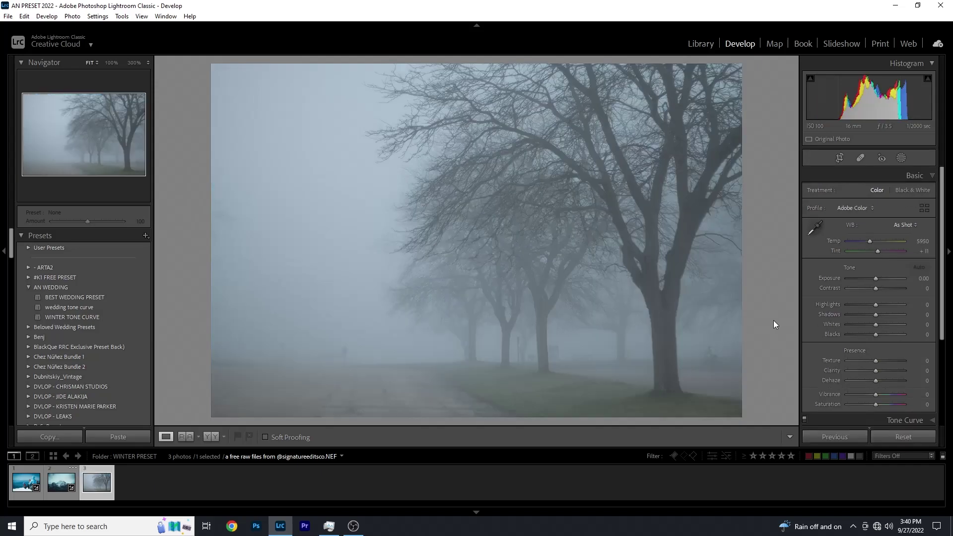
Paste the teal look onto the foggy trees photo and set its Modern 04 profile amount to 70
right_click(91, 490)
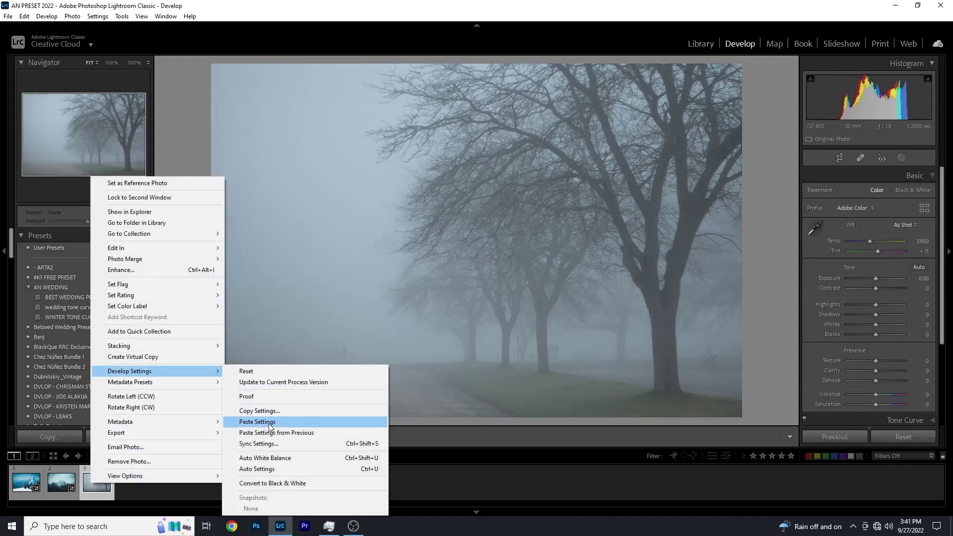
click(271, 422)
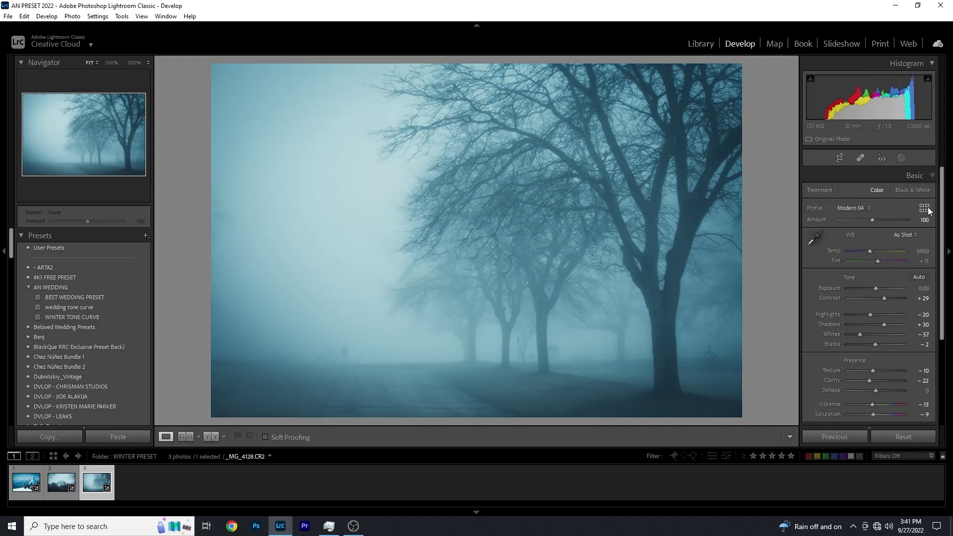
click(924, 208)
drag(945, 261, 943, 334)
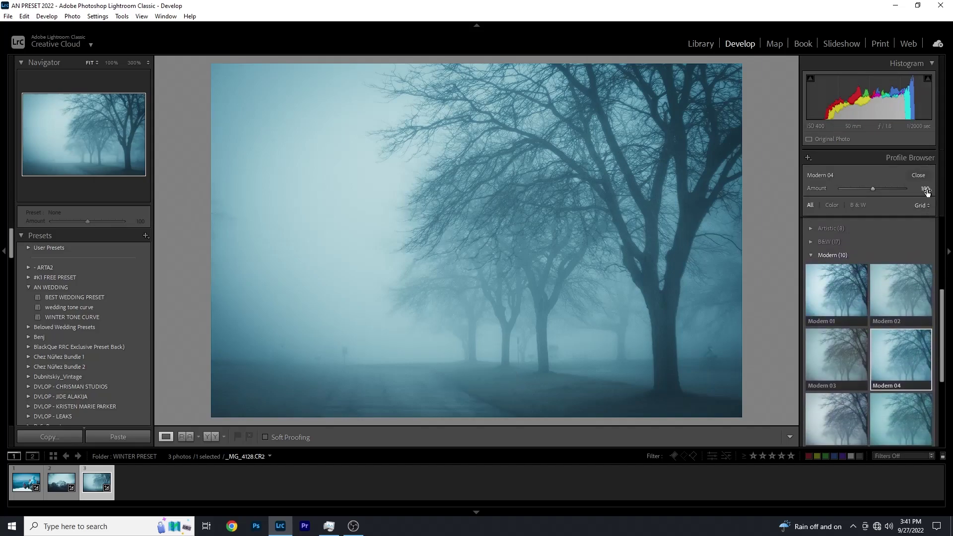
text(70)
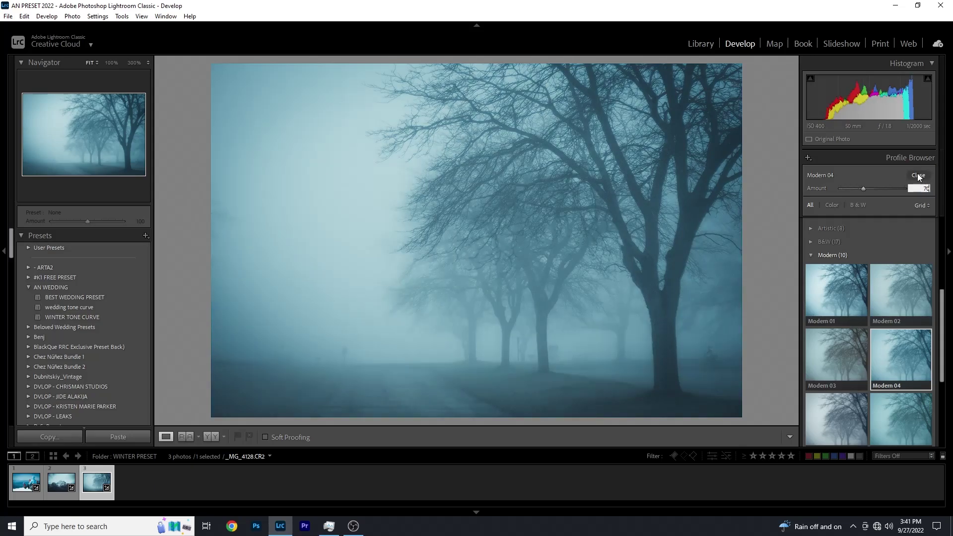